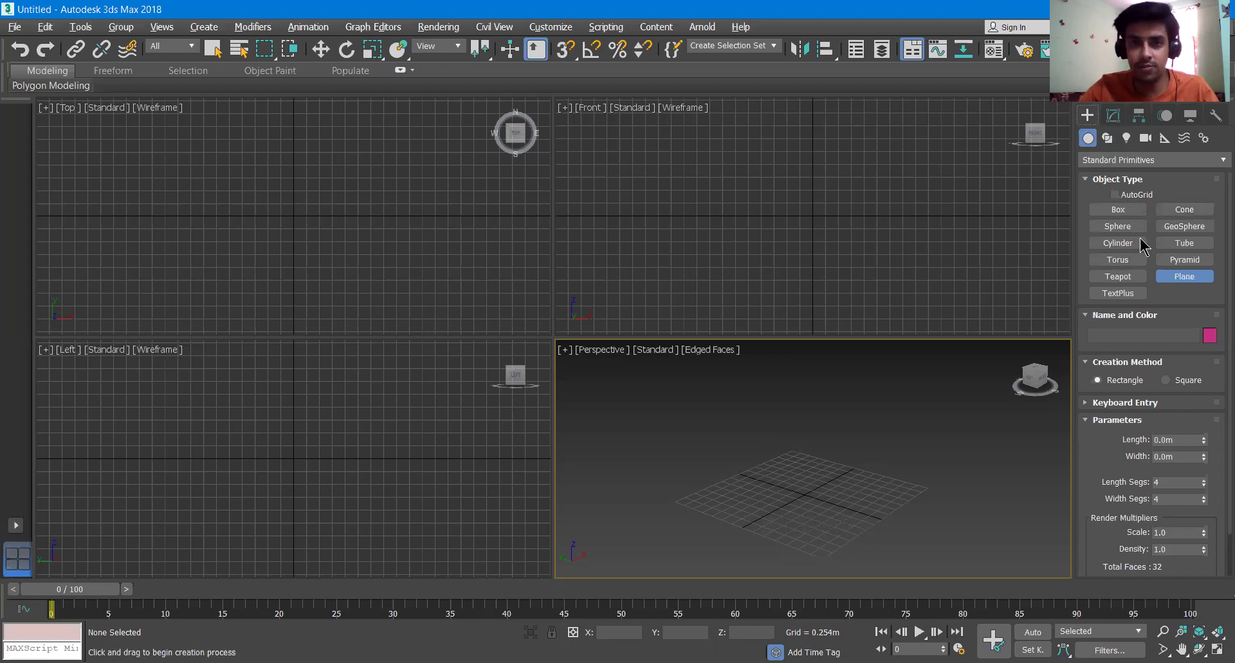
# - In an enlarged Perspective view, create a truncated cone about 0.402 m in base radius, 0.134 m in top radius and 0.662 m high
pyautogui.click(1183, 213)
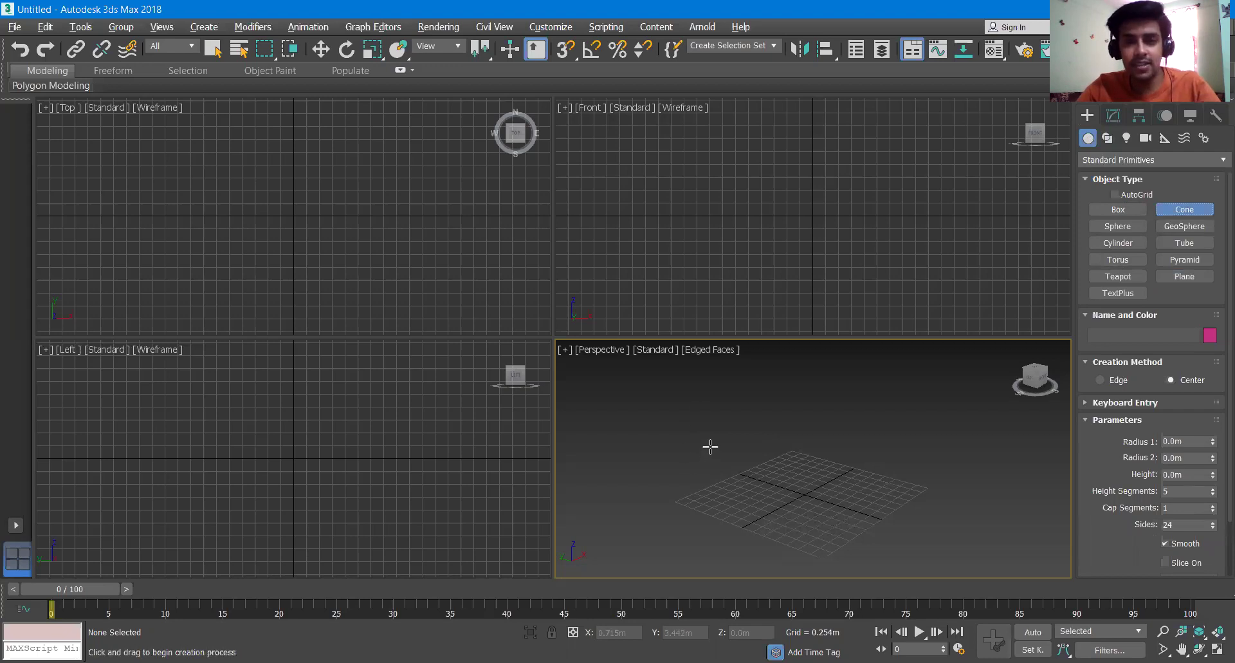
pyautogui.hotkey('alt', 'w')
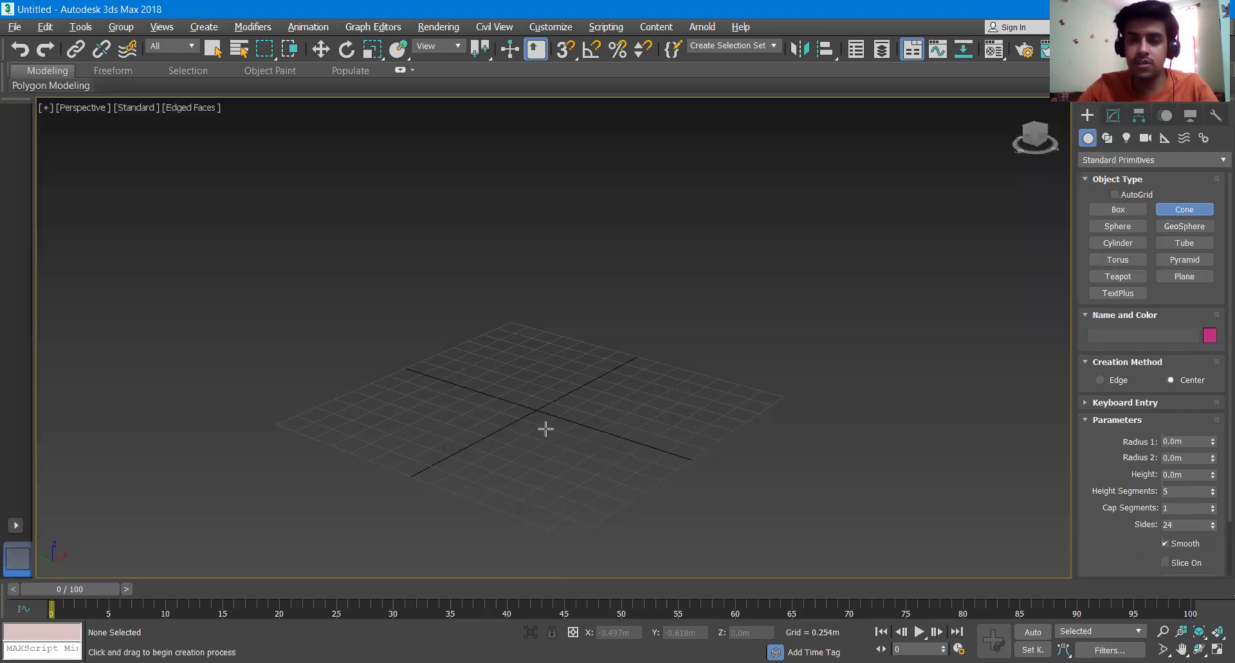
pyautogui.scroll(3, 508, 413)
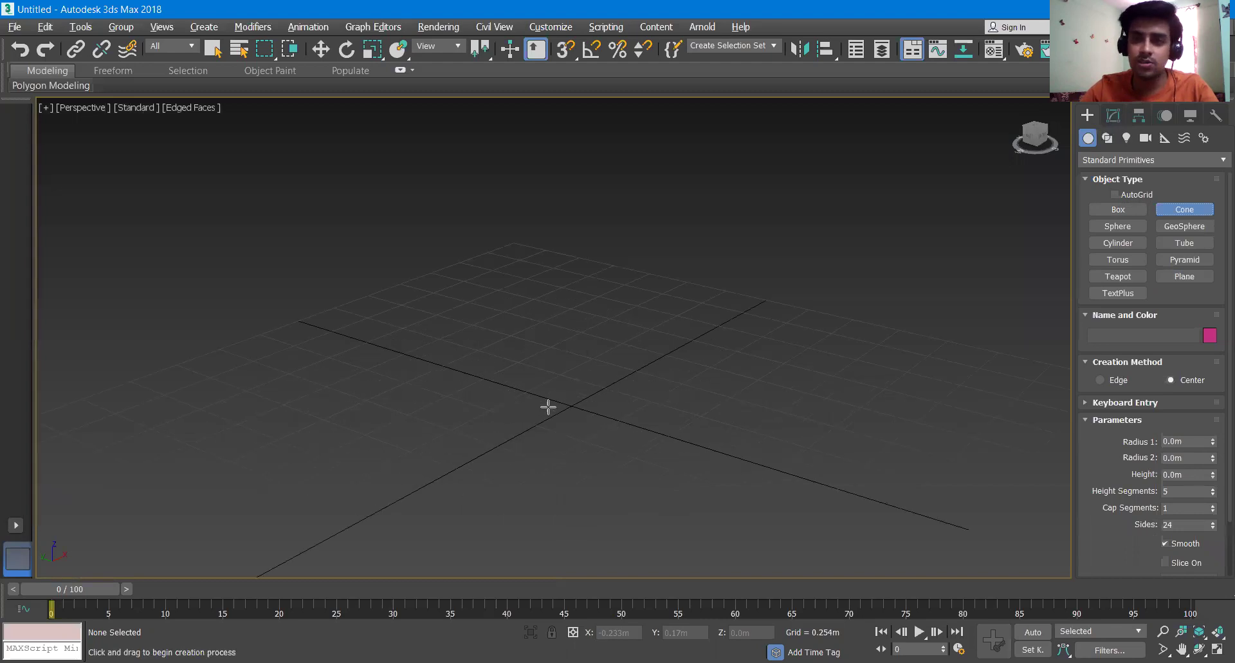
pyautogui.moveTo(477, 315); pyautogui.dragTo(470, 342)
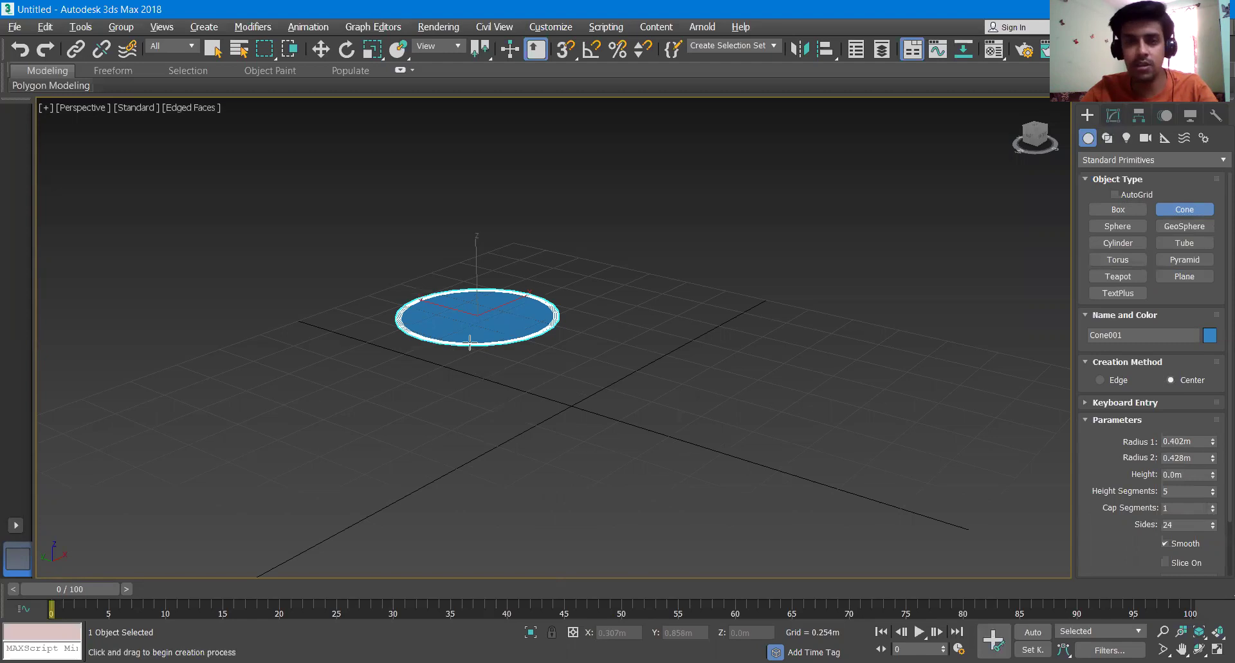
pyautogui.moveTo(470, 342); pyautogui.dragTo(471, 341)
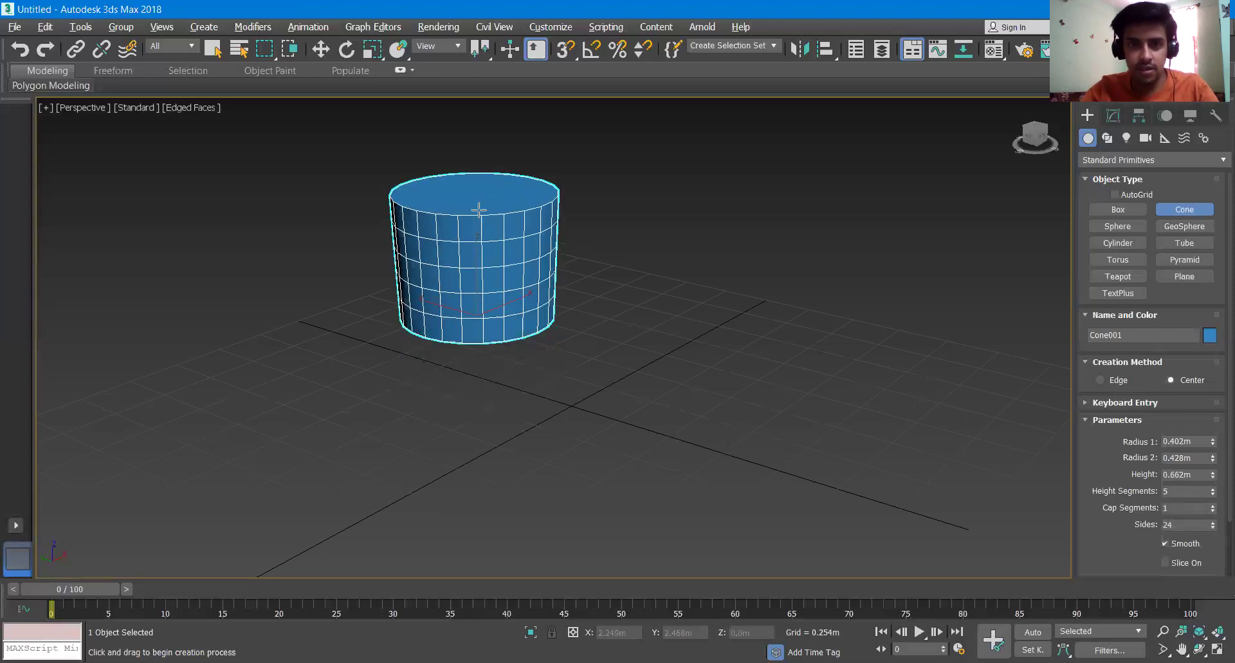
pyautogui.click(478, 210)
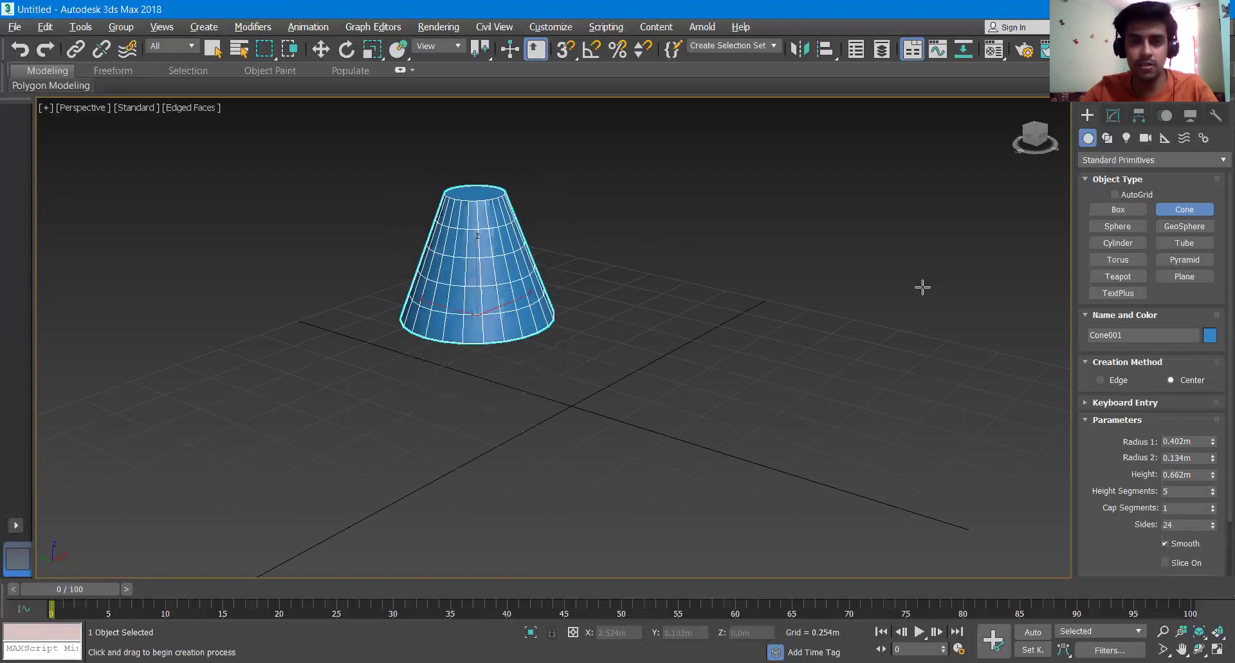
pyautogui.click(766, 262)
# - Reshape the cone to radii 0.366 m and 0.155 m, height 0.907 m, 17 height segments, 2 cap segments, 23 sides, with Smooth off
pyautogui.moveTo(626, 250); pyautogui.dragTo(478, 375, button='middle')
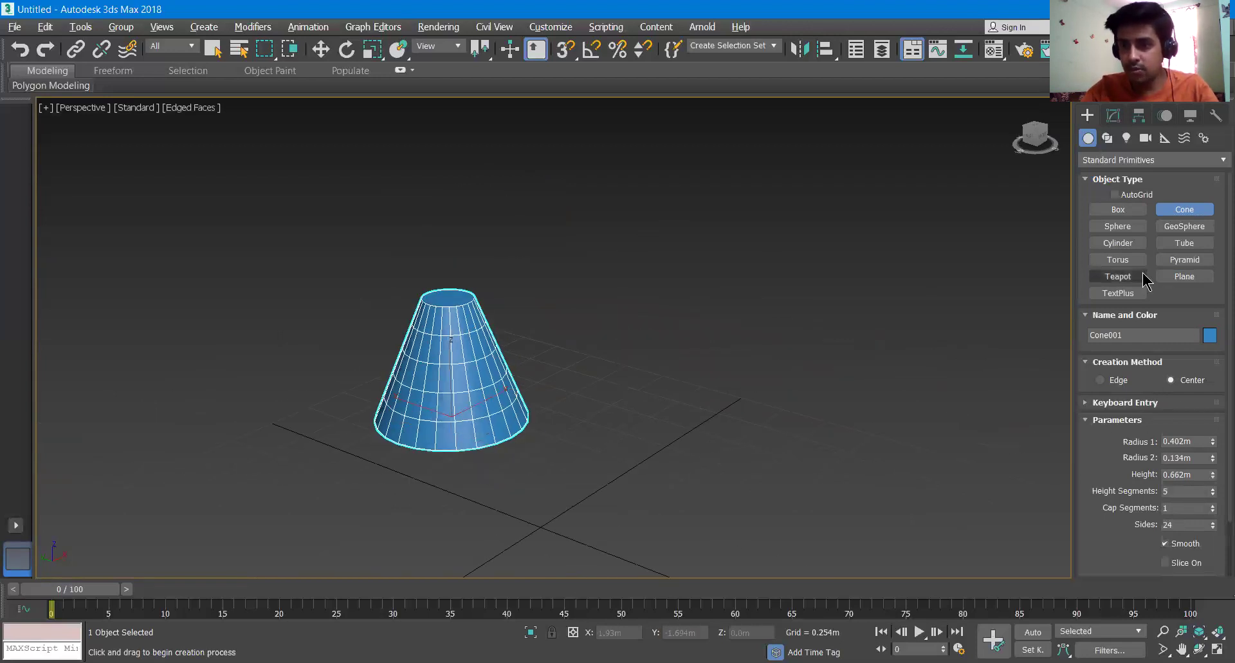
pyautogui.moveTo(1181, 412); pyautogui.dragTo(1169, 318)
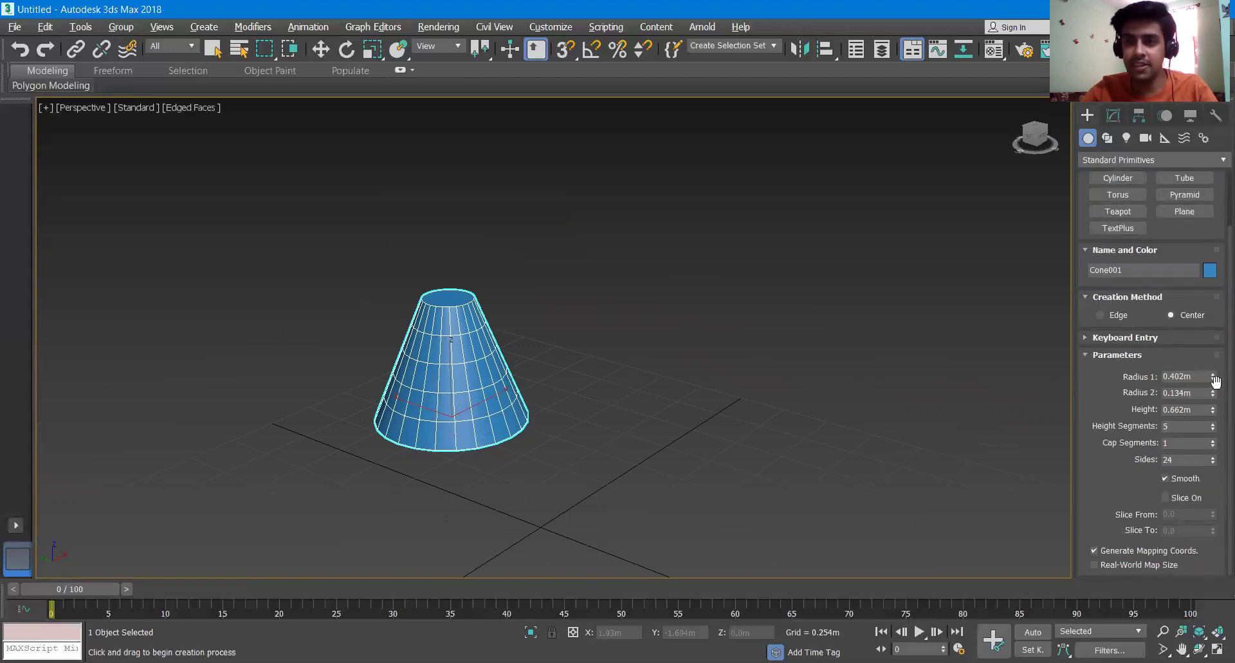
pyautogui.moveTo(1213, 377)
pyautogui.mouseDown()
pyautogui.moveTo(1213, 409)
pyautogui.moveTo(1208, 385)
pyautogui.mouseUp()
pyautogui.moveTo(1214, 427); pyautogui.dragTo(1215, 415)
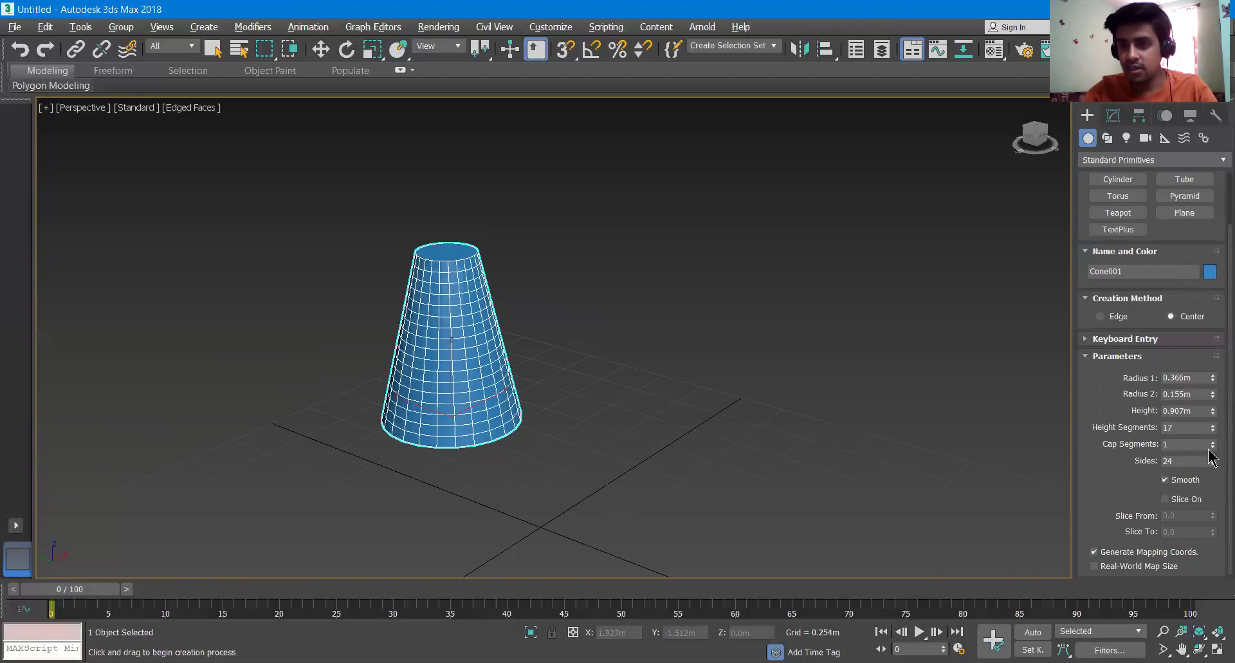
pyautogui.moveTo(1213, 445)
pyautogui.mouseDown()
pyautogui.moveTo(1210, 432)
pyautogui.moveTo(1213, 463)
pyautogui.mouseUp()
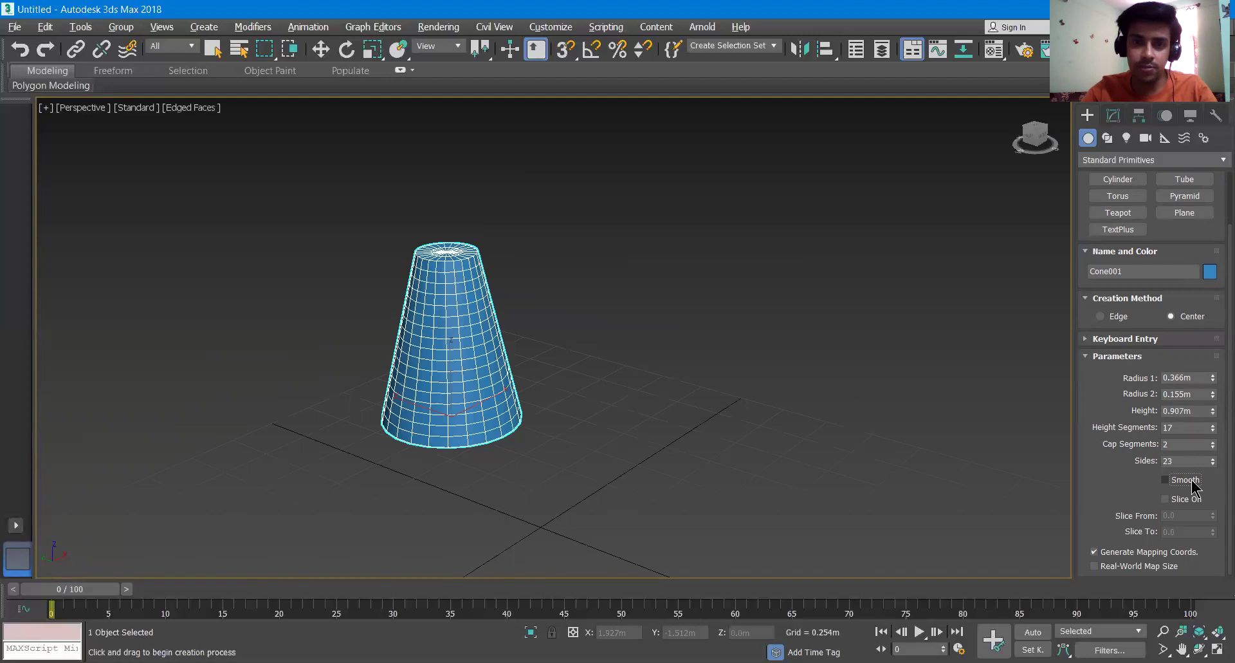
pyautogui.scroll(5, 483, 312)
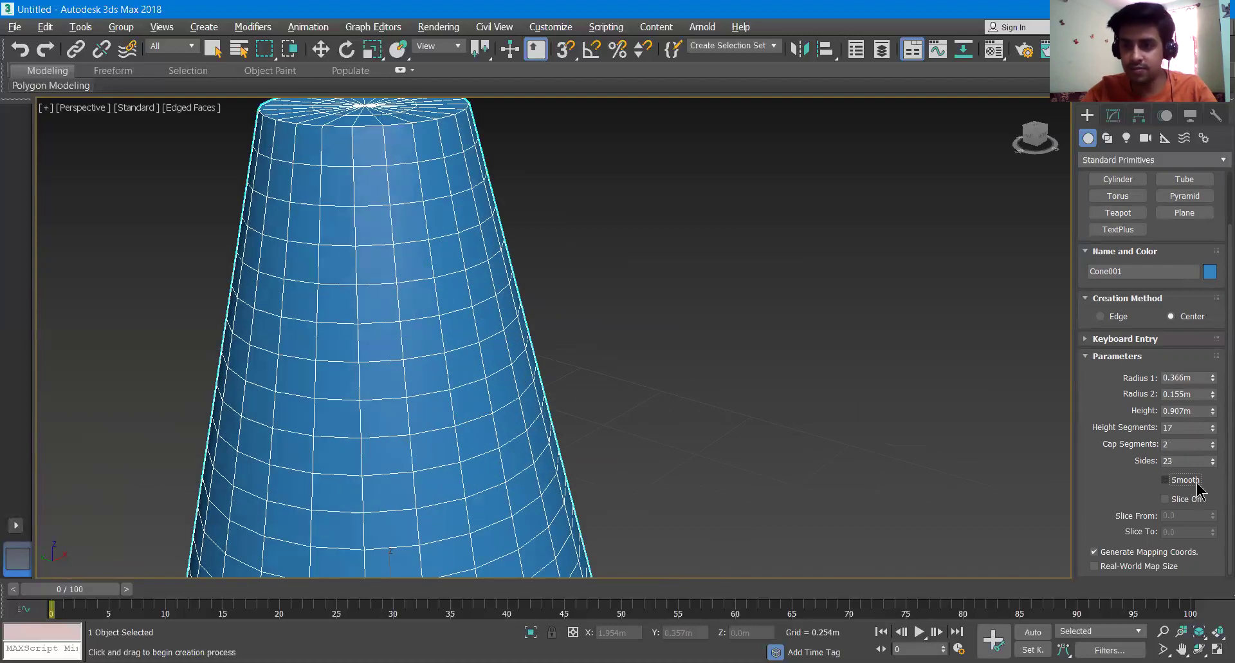
# - Enable slicing on the cone, with Slice From at 174.5 and Slice To at -7.0
pyautogui.click(1165, 499)
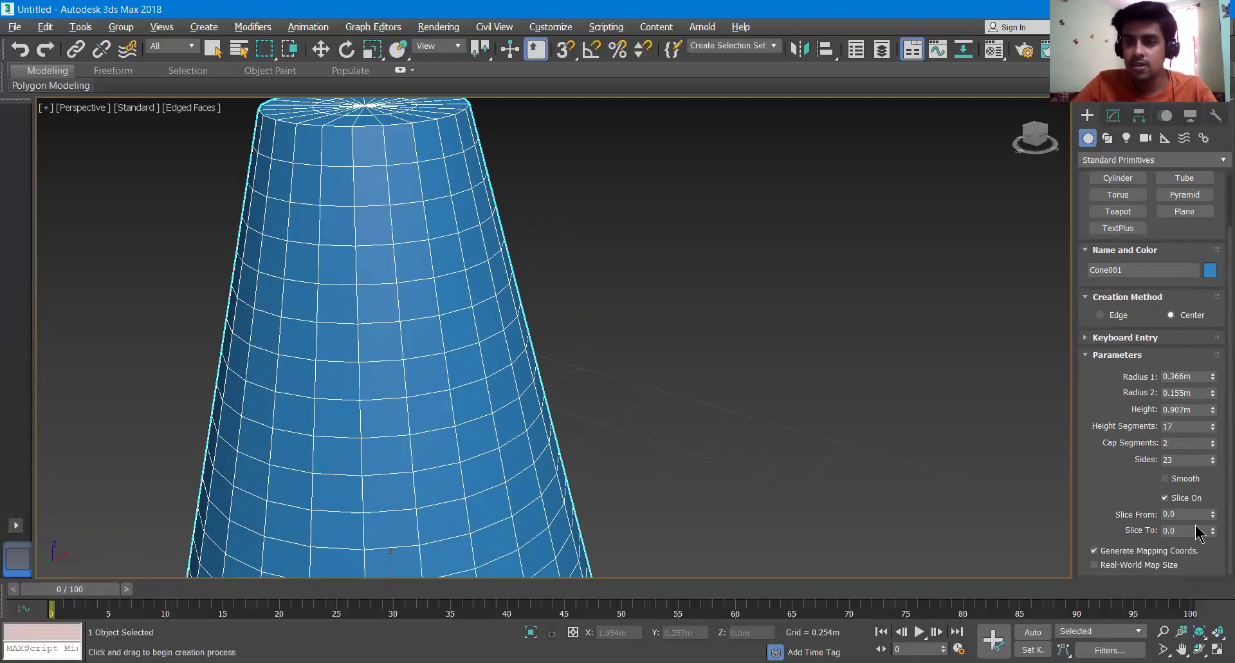
pyautogui.moveTo(1213, 514); pyautogui.dragTo(1210, 385)
pyautogui.scroll(-3, 608, 498)
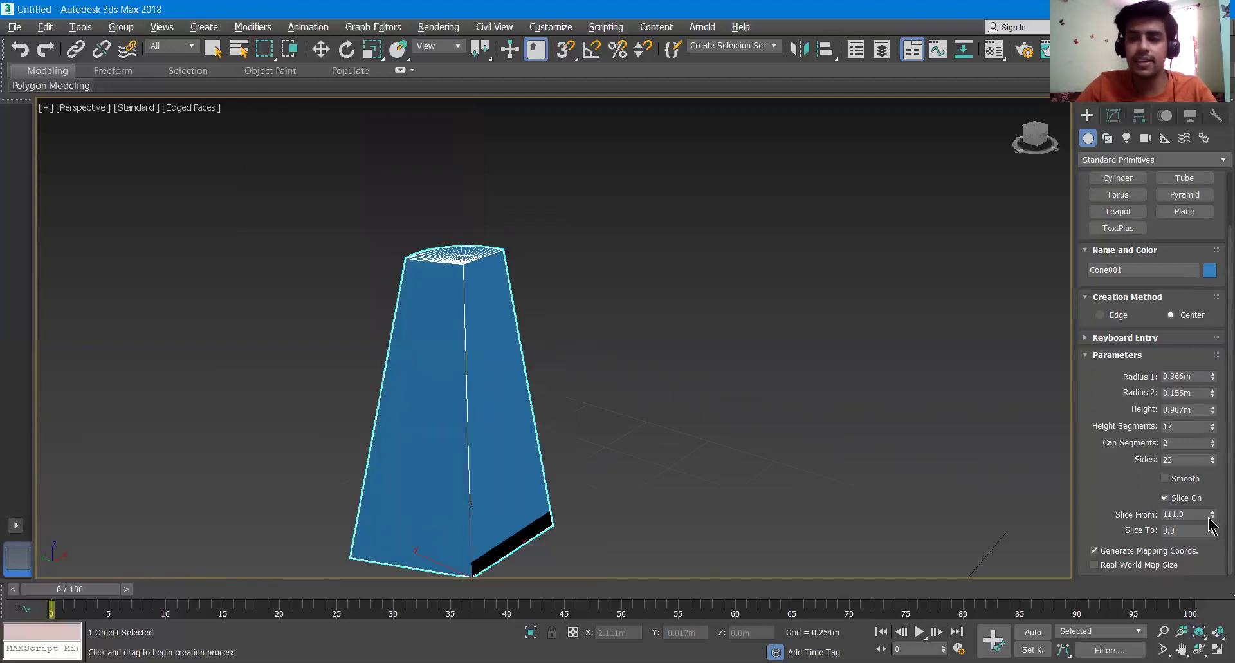
pyautogui.moveTo(1214, 522)
pyautogui.mouseDown()
pyautogui.moveTo(1206, 356)
pyautogui.moveTo(1209, 558)
pyautogui.moveTo(1203, 450)
pyautogui.moveTo(1204, 542)
pyautogui.moveTo(1200, 515)
pyautogui.mouseUp()
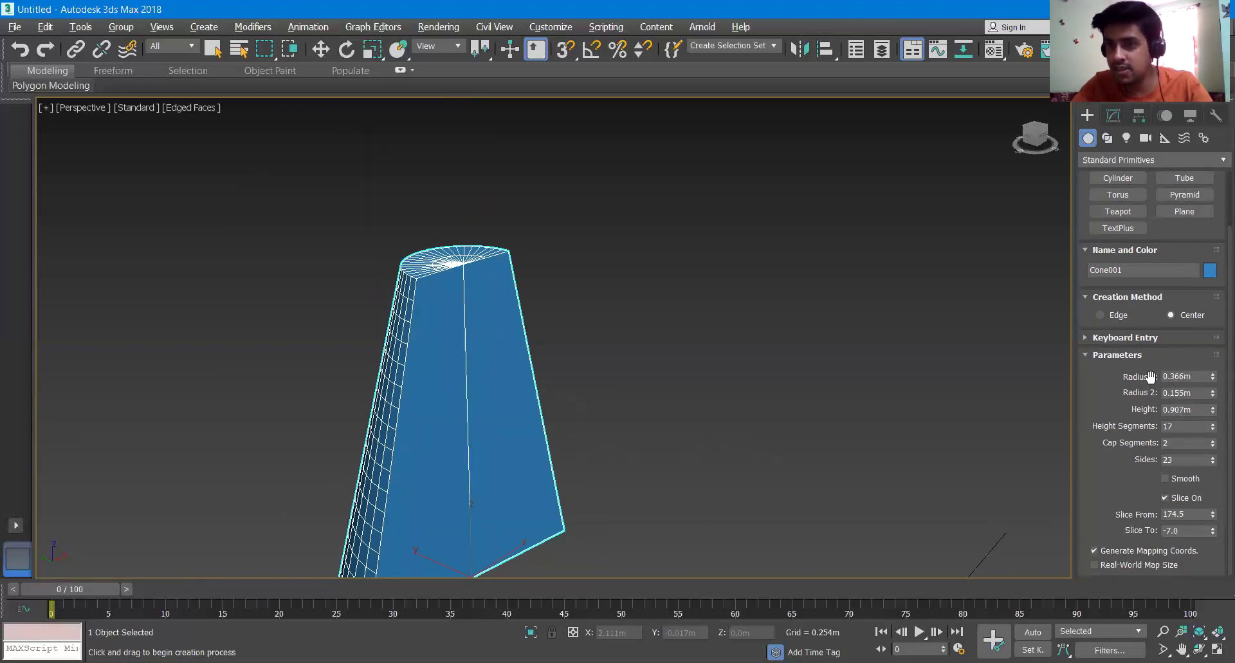
# - Create a sphere primitive about 0.564 m in radius on the ground grid beside the sliced cone
pyautogui.scroll(3, 1150, 377)
pyautogui.click(1133, 220)
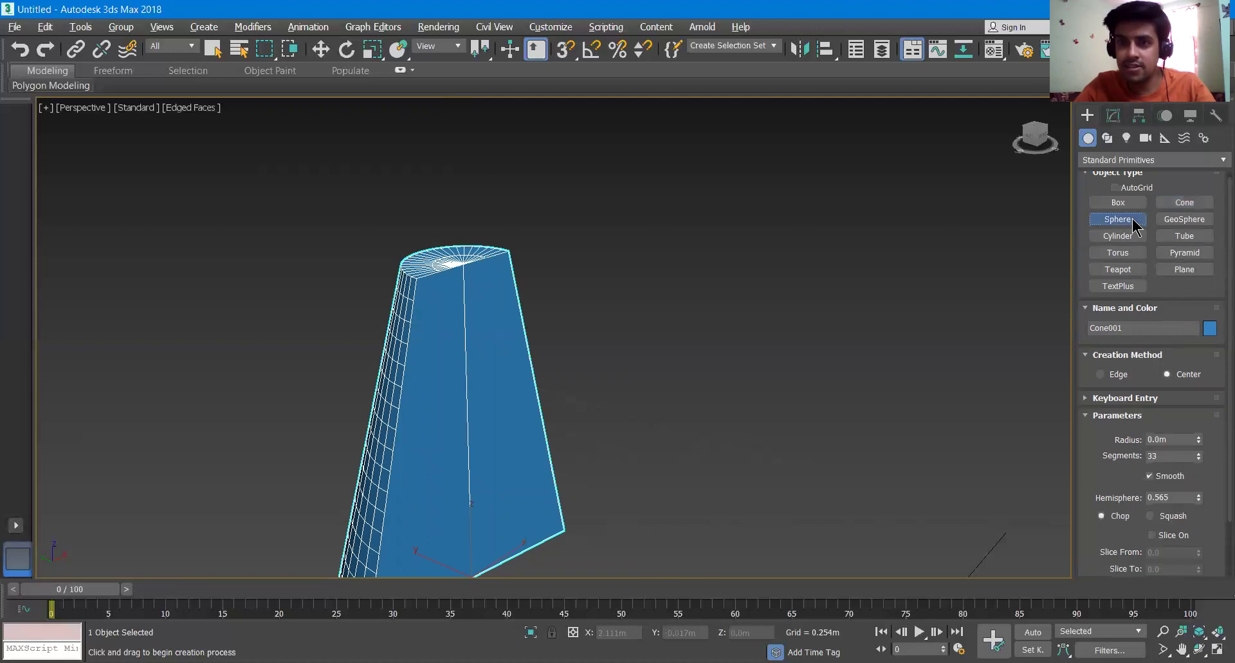
pyautogui.scroll(-3, 894, 332)
pyautogui.moveTo(832, 455); pyautogui.dragTo(677, 287, button='middle')
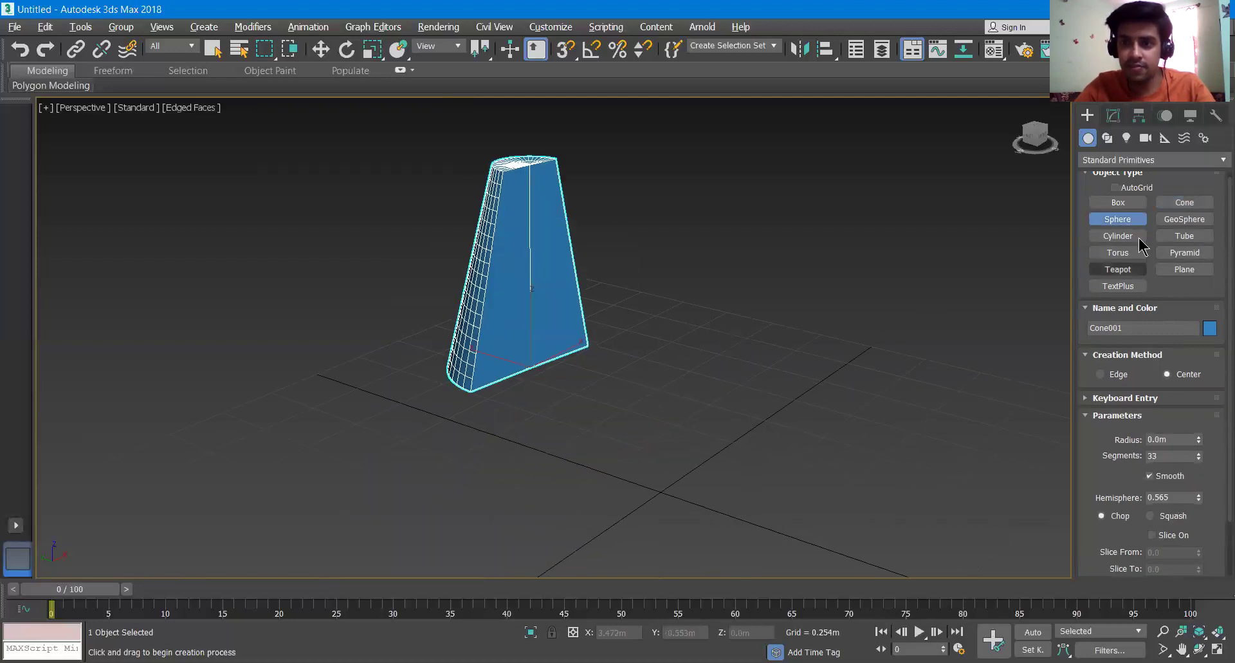
pyautogui.moveTo(840, 381); pyautogui.dragTo(1007, 404)
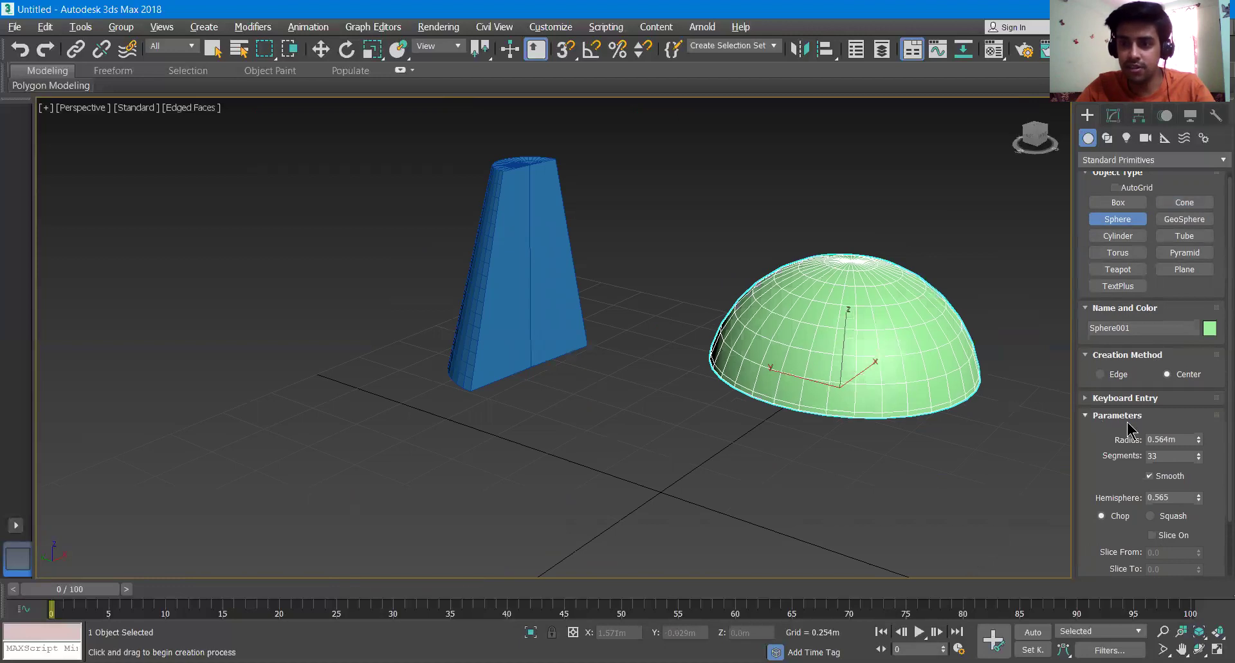
# - Make the sphere whole by setting Hemisphere to 0.0, and set its segments to 31
pyautogui.scroll(-1, 1139, 423)
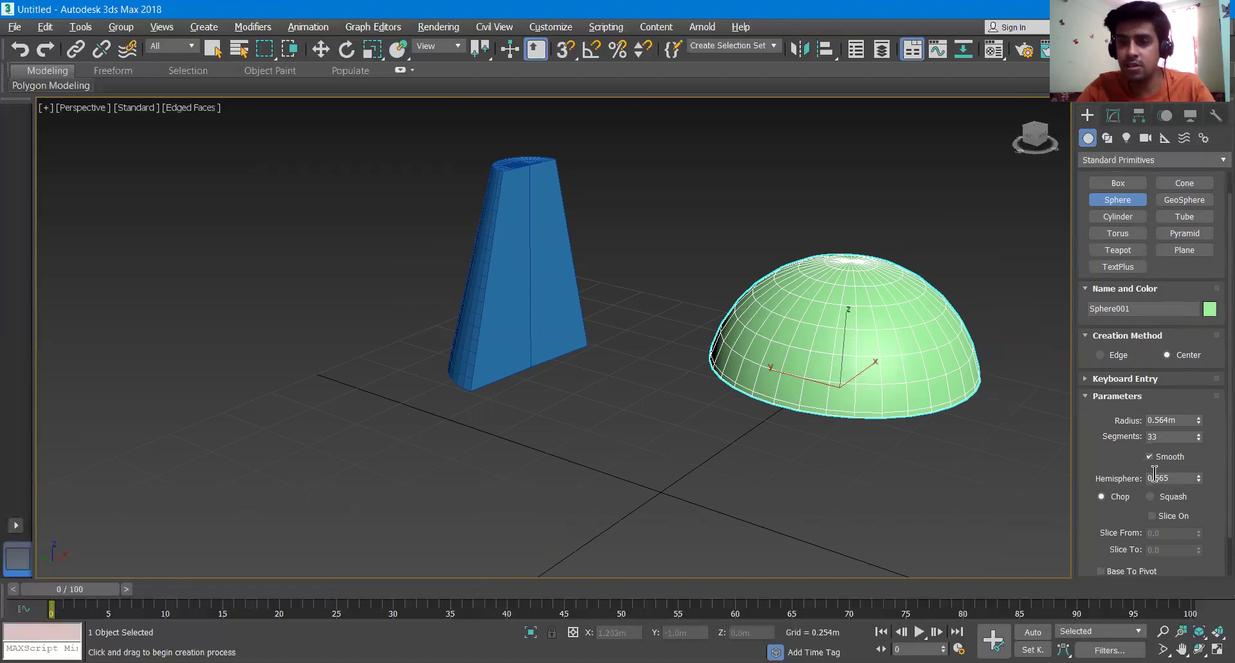
pyautogui.moveTo(1201, 482); pyautogui.dragTo(1196, 561)
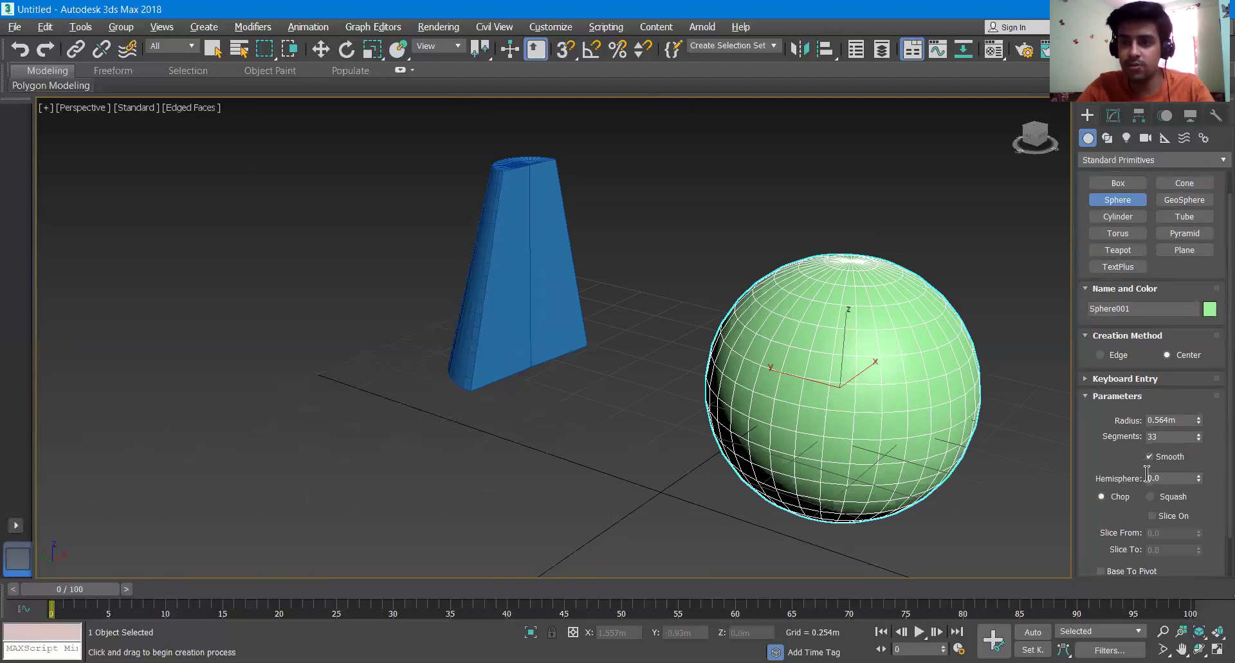
pyautogui.moveTo(1199, 442); pyautogui.dragTo(1199, 445)
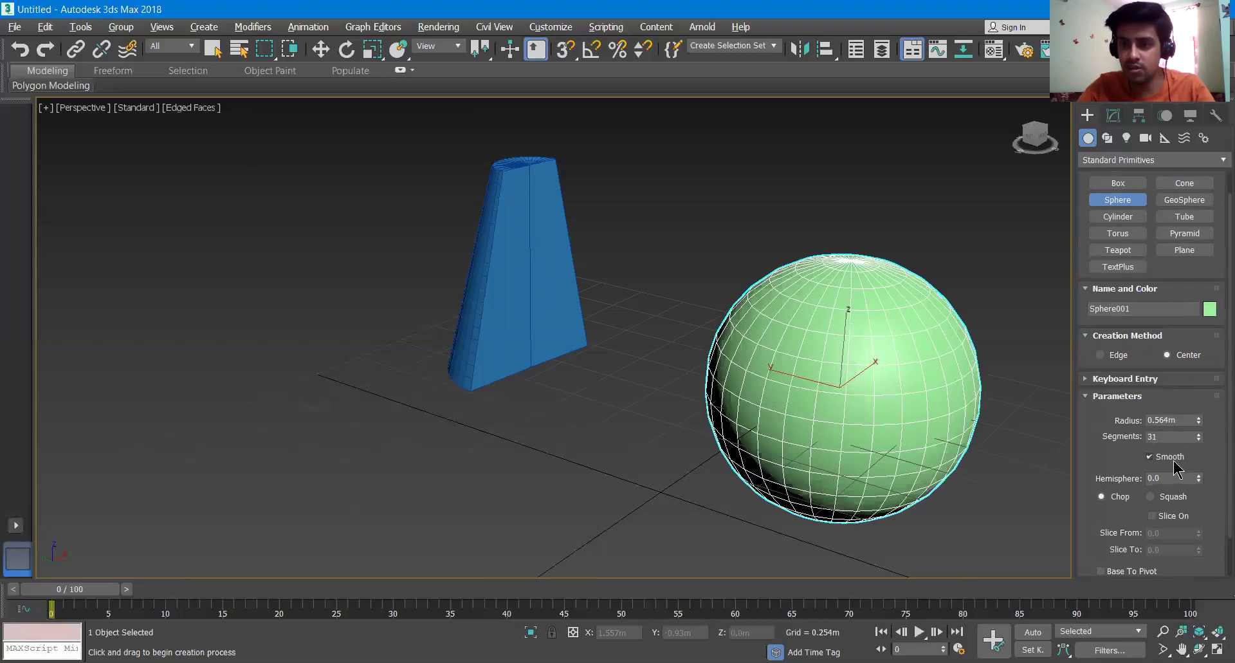
# - Slice the sphere with Slice From at 56.5 and turn on Base To Pivot
pyautogui.scroll(-1, 1164, 495)
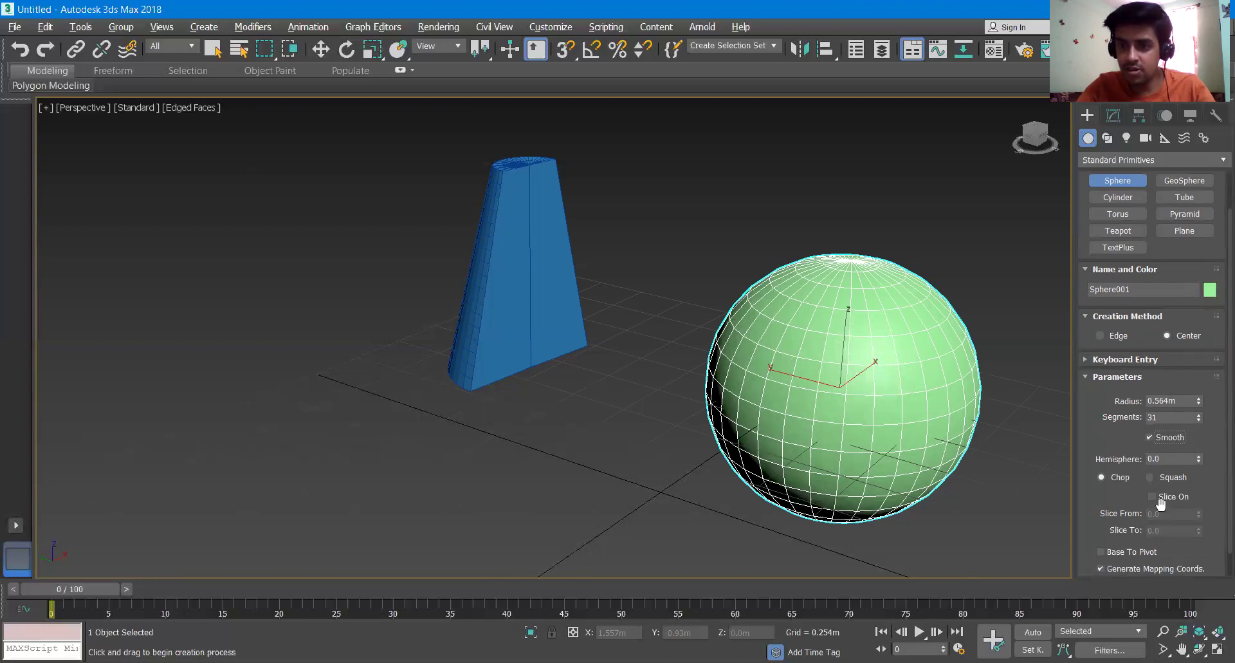
pyautogui.moveTo(1199, 515); pyautogui.dragTo(1196, 451)
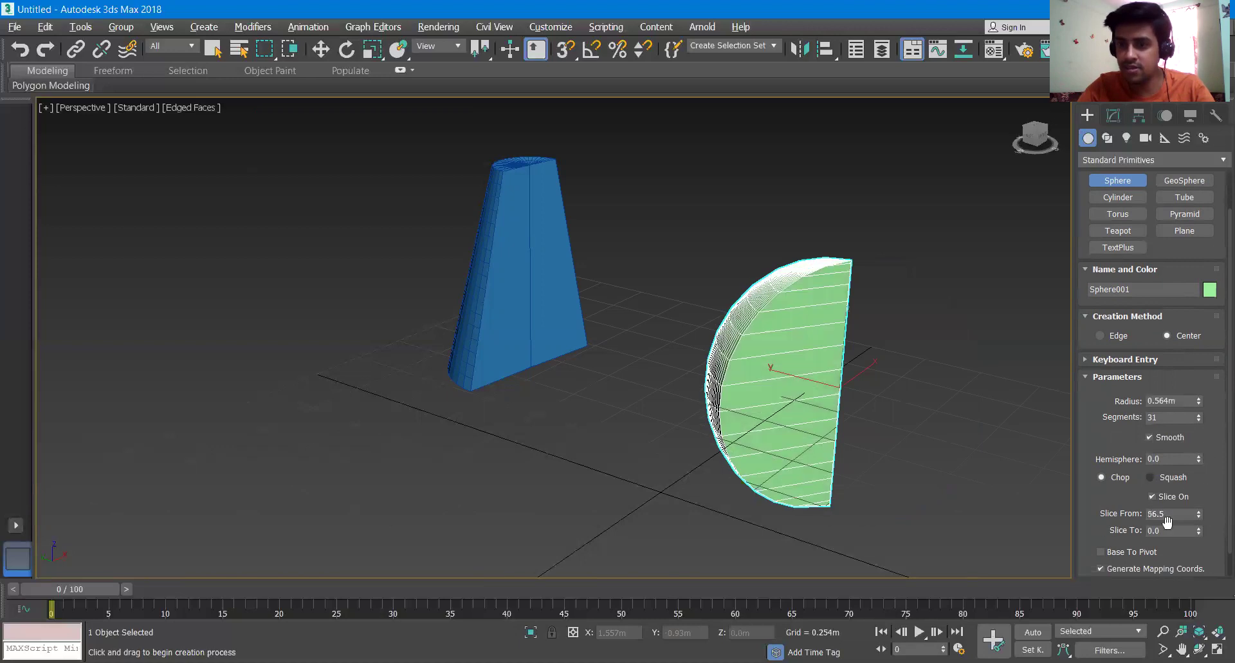
pyautogui.click(1101, 552)
pyautogui.click(1124, 552)
pyautogui.click(1124, 552)
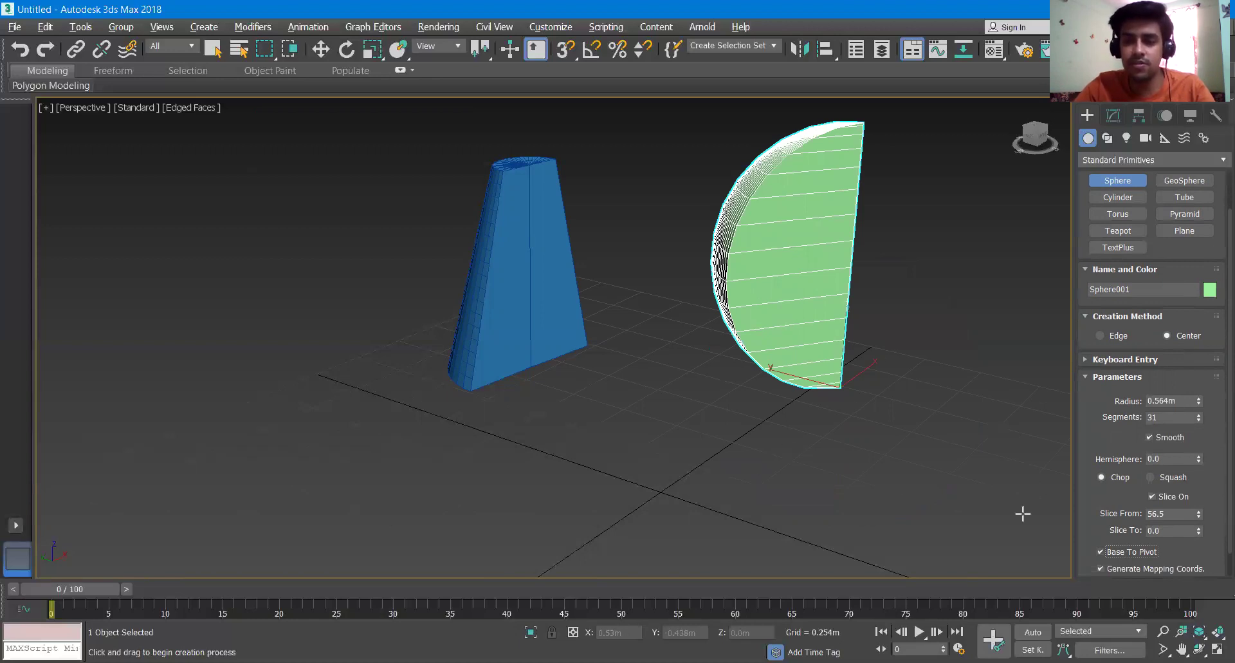
pyautogui.scroll(-1, 1167, 579)
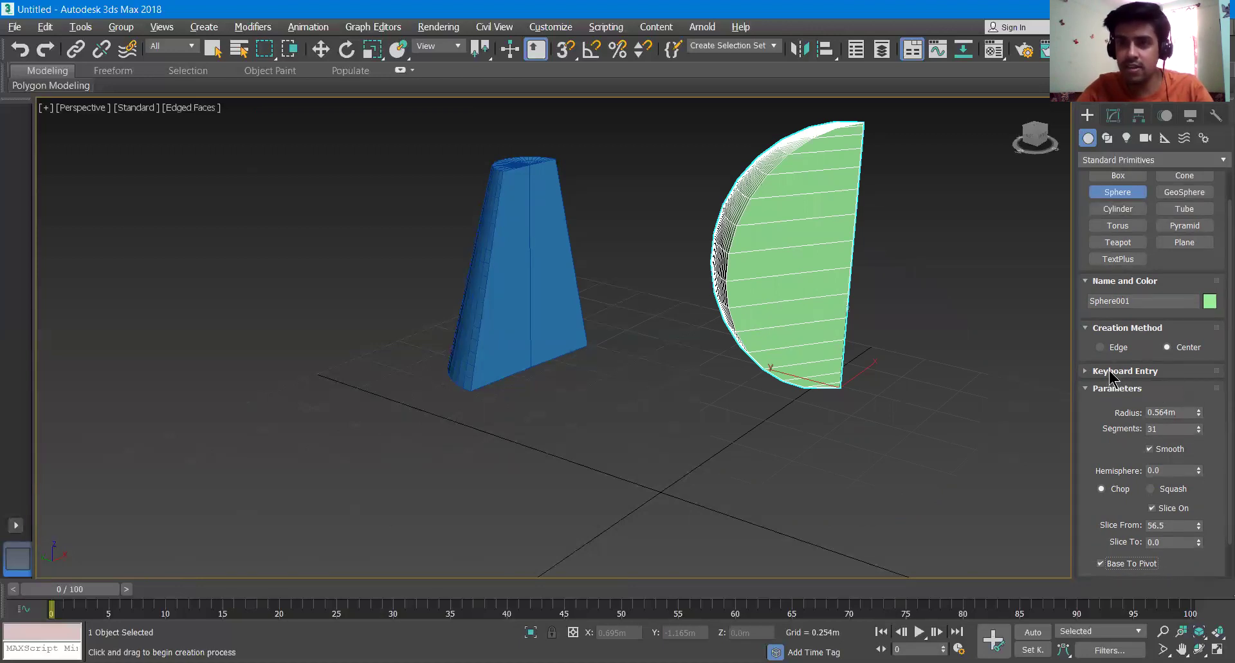
pyautogui.click(1109, 372)
pyautogui.click(1109, 371)
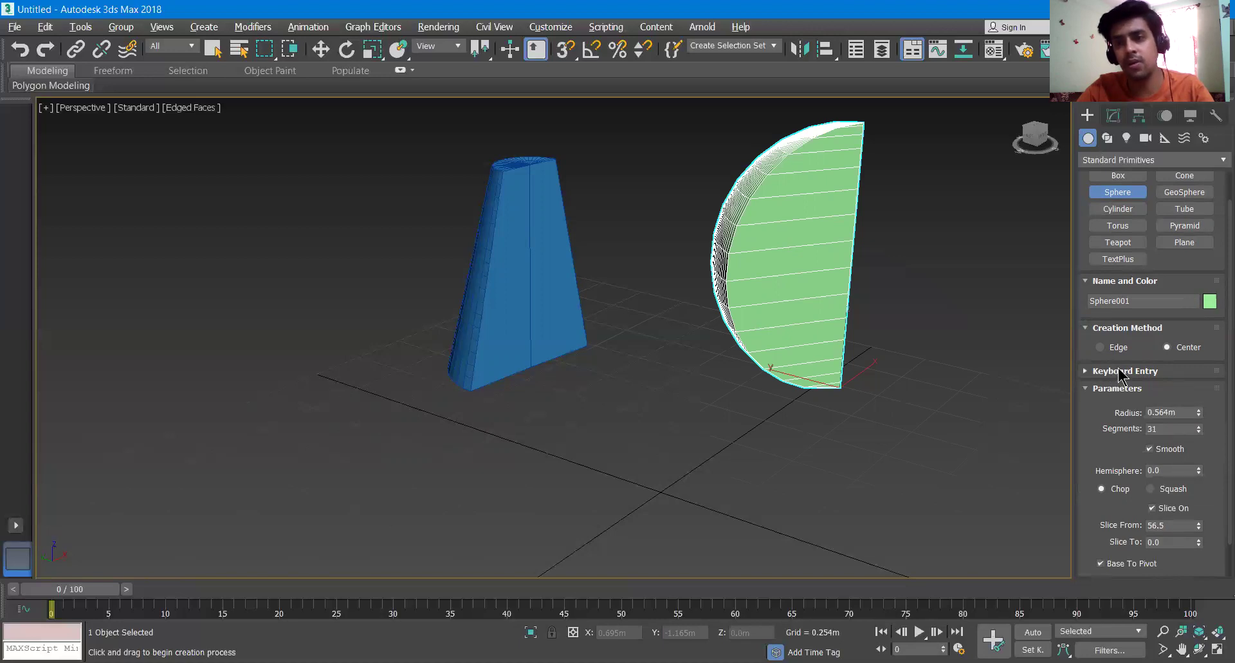
# - Create a GeoSphere about 0.545 m in radius in front of the cone and the sliced sphere
pyautogui.scroll(2, 1123, 373)
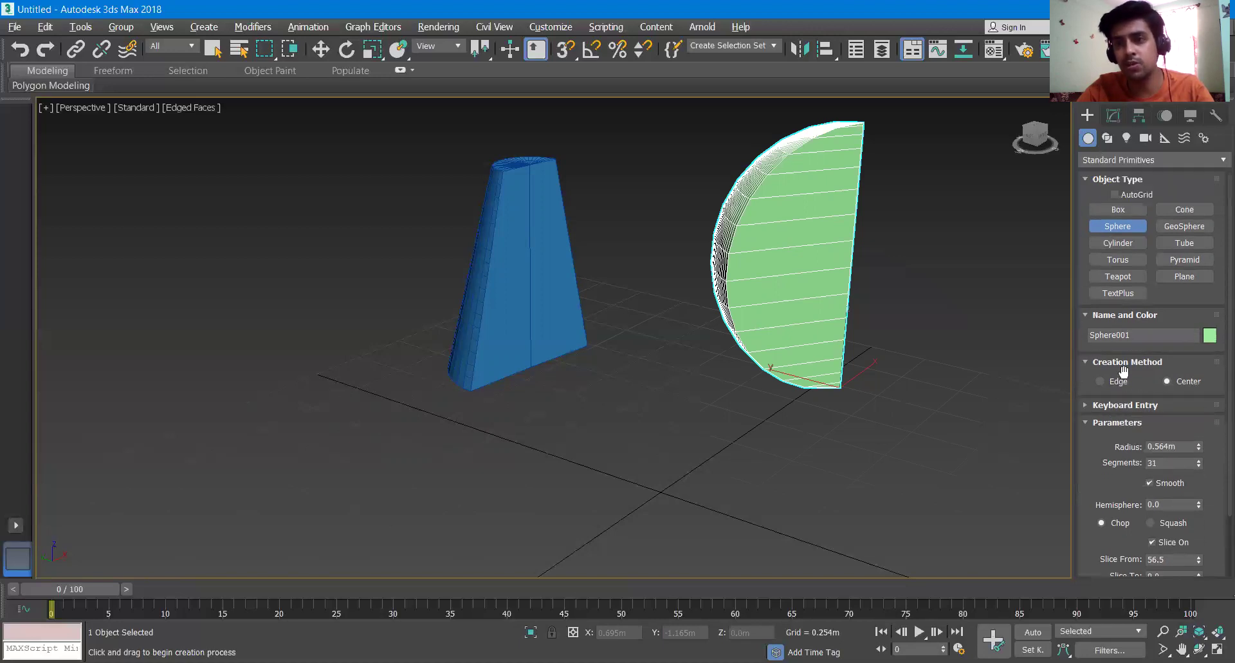
pyautogui.click(1186, 229)
pyautogui.moveTo(593, 503); pyautogui.dragTo(603, 439)
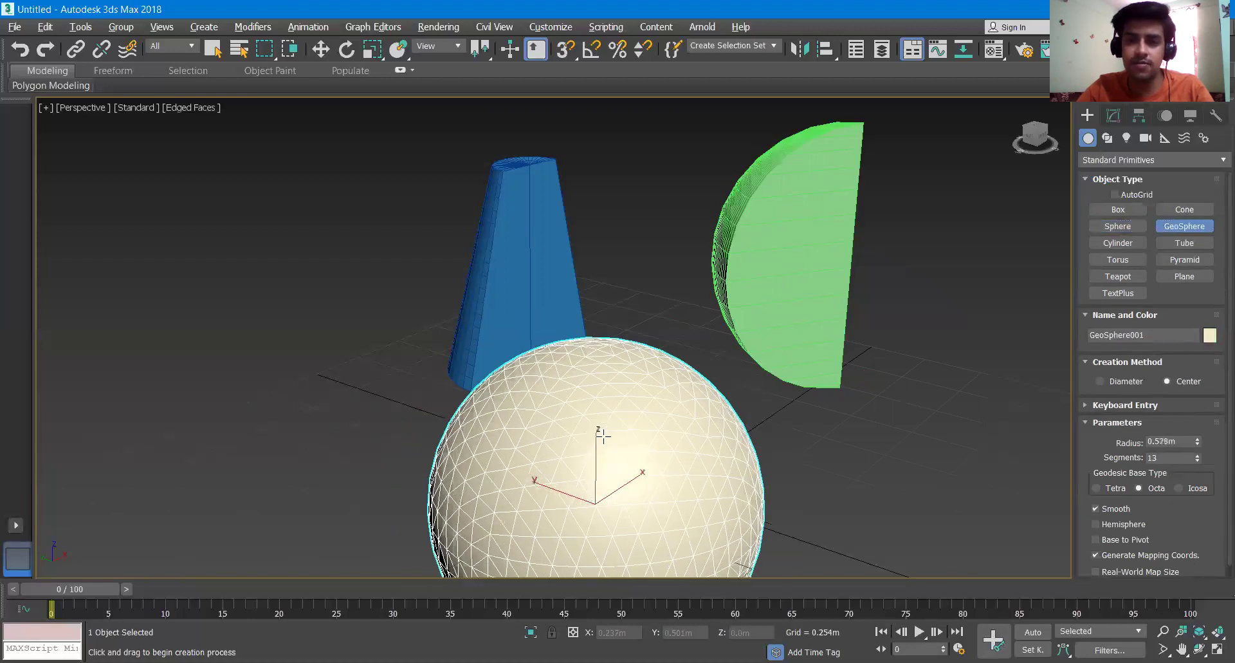
pyautogui.moveTo(566, 395); pyautogui.dragTo(526, 337, button='middle')
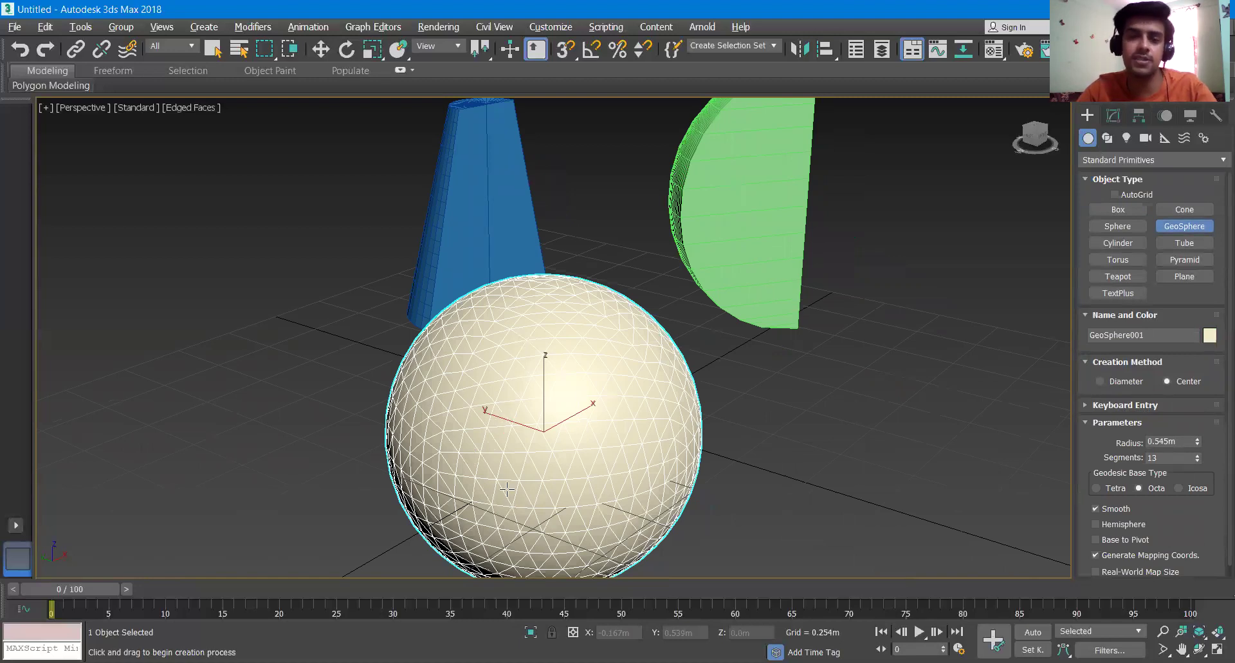
# - Try the Tetra and Octa base types on the GeoSphere, settle on Icosa, and turn it into a hemisphere
pyautogui.scroll(-1, 1126, 361)
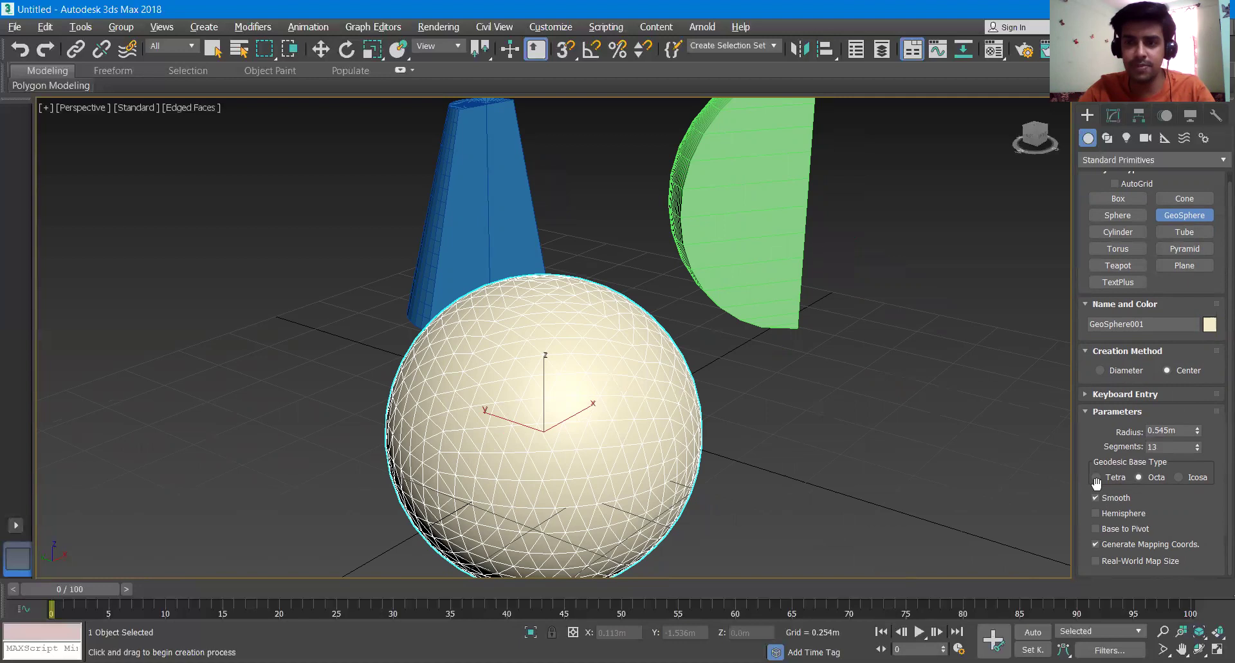
pyautogui.click(1098, 478)
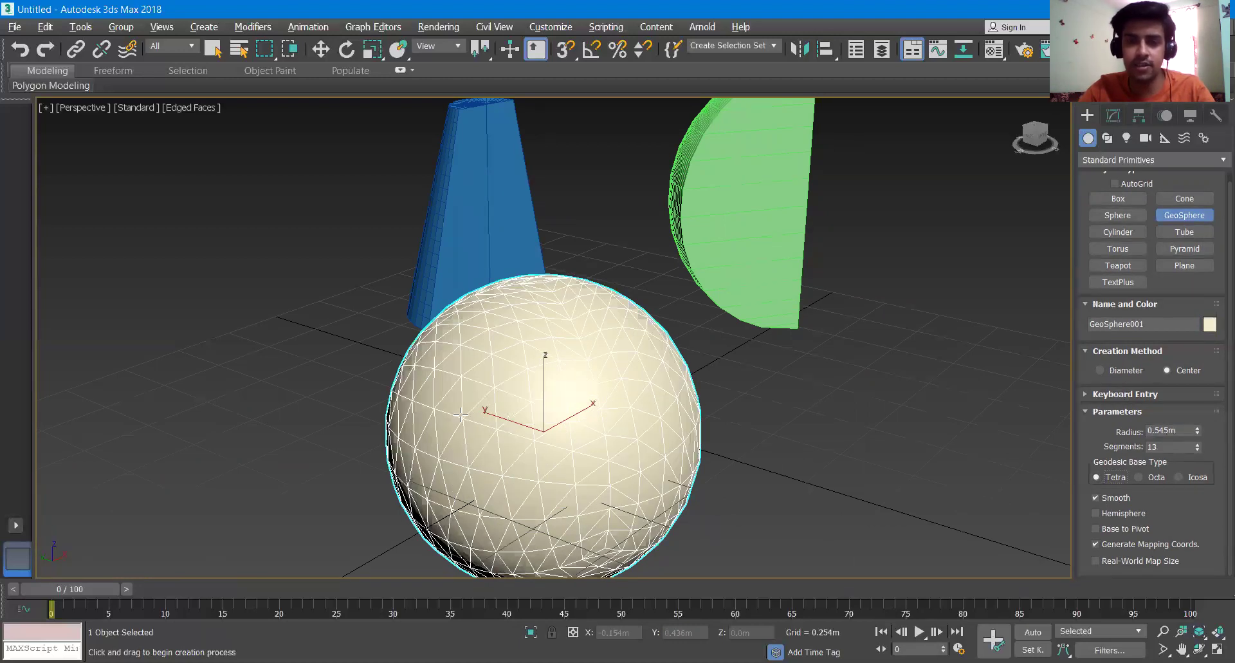
pyautogui.click(1139, 478)
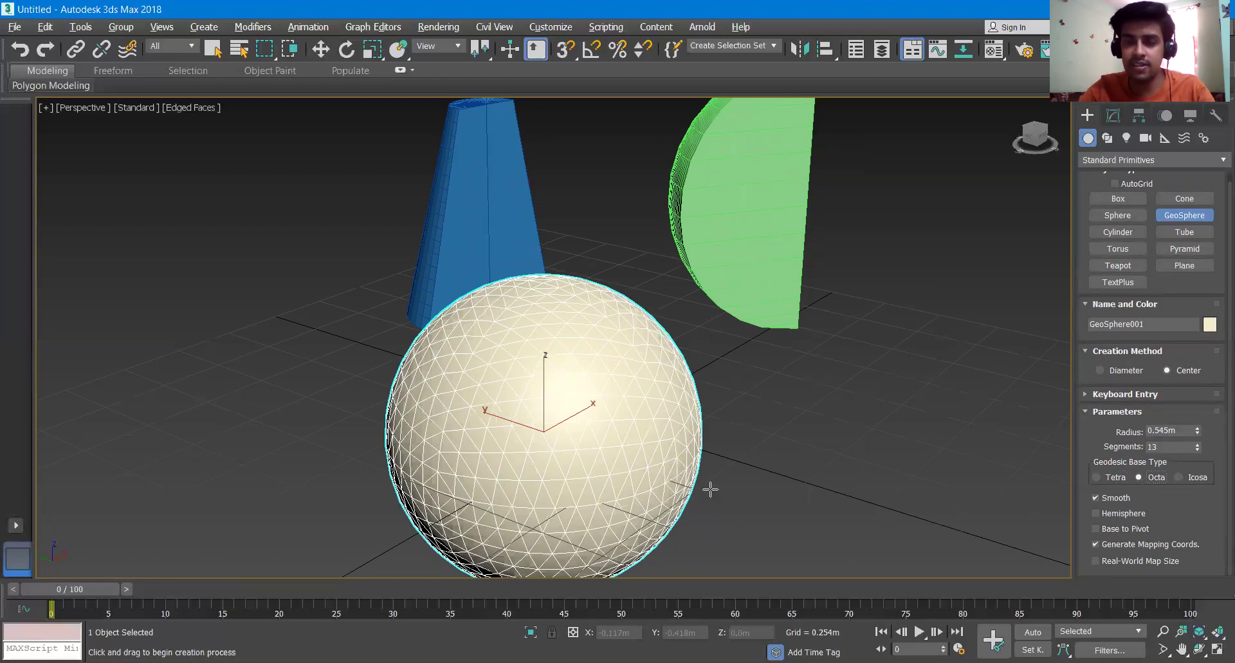
pyautogui.click(1181, 480)
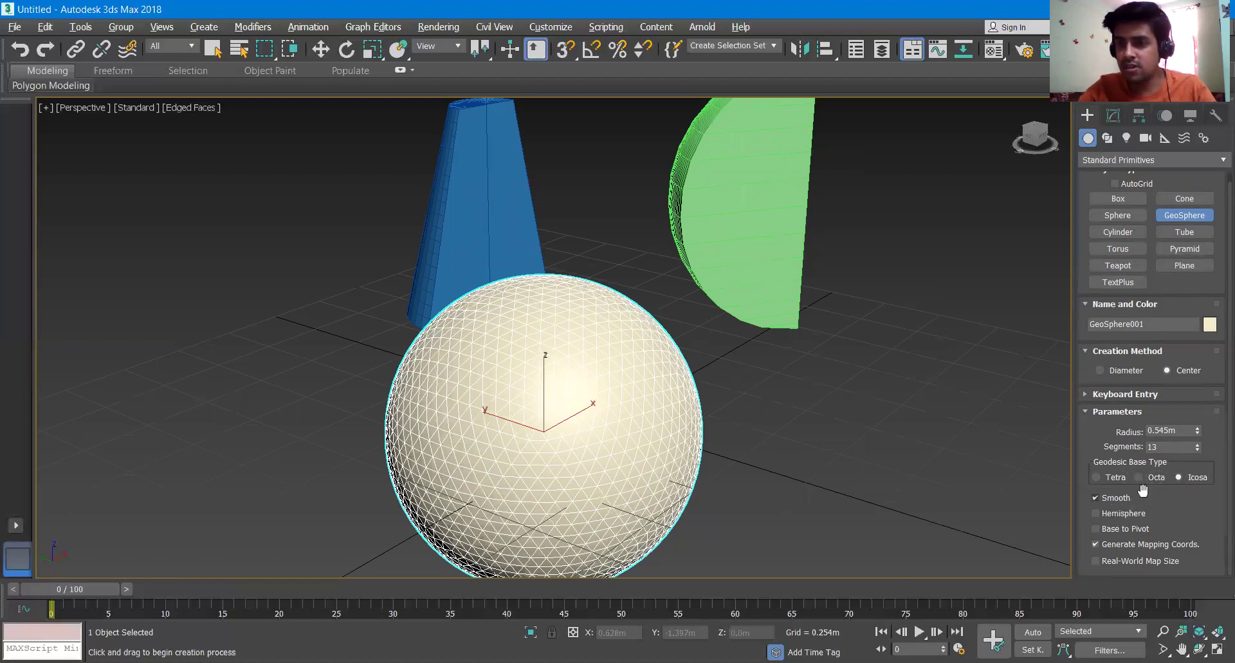
pyautogui.click(1133, 514)
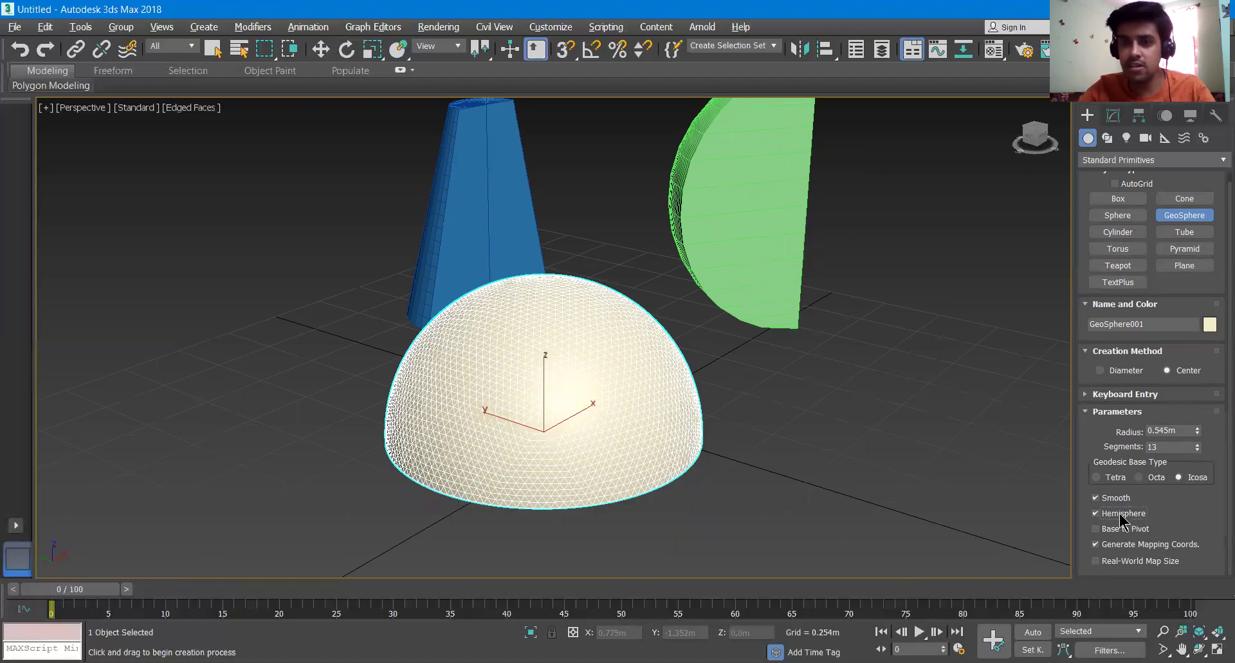
pyautogui.click(1123, 516)
pyautogui.click(1123, 516)
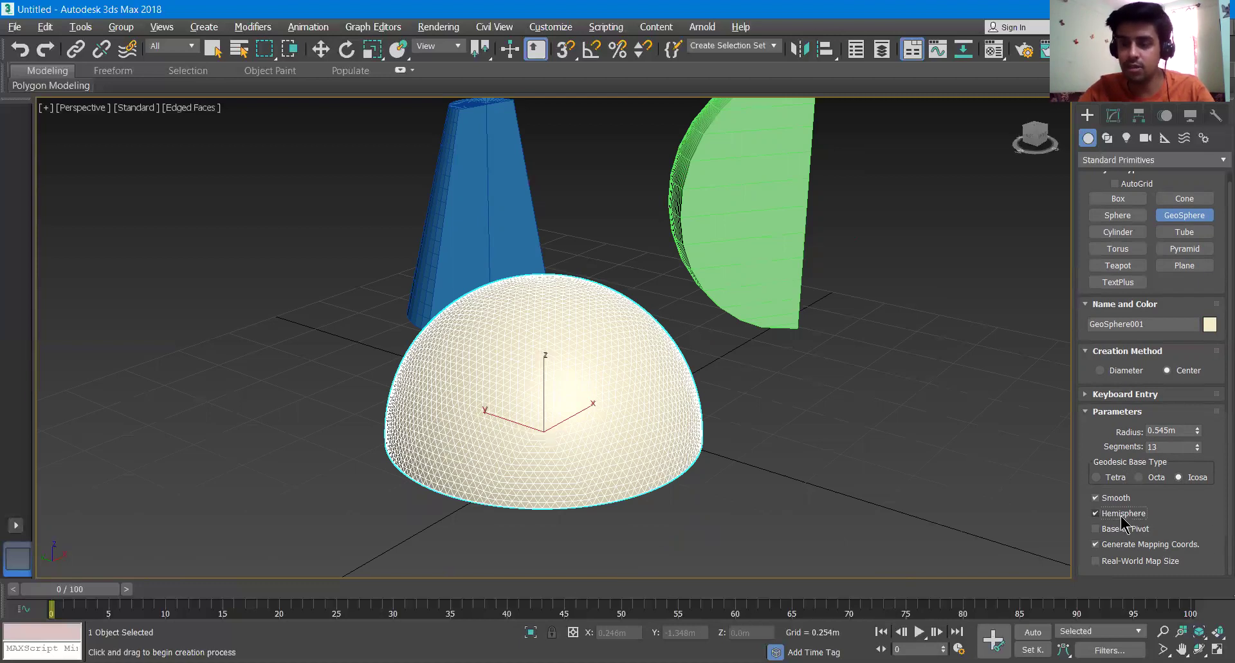
pyautogui.click(1117, 214)
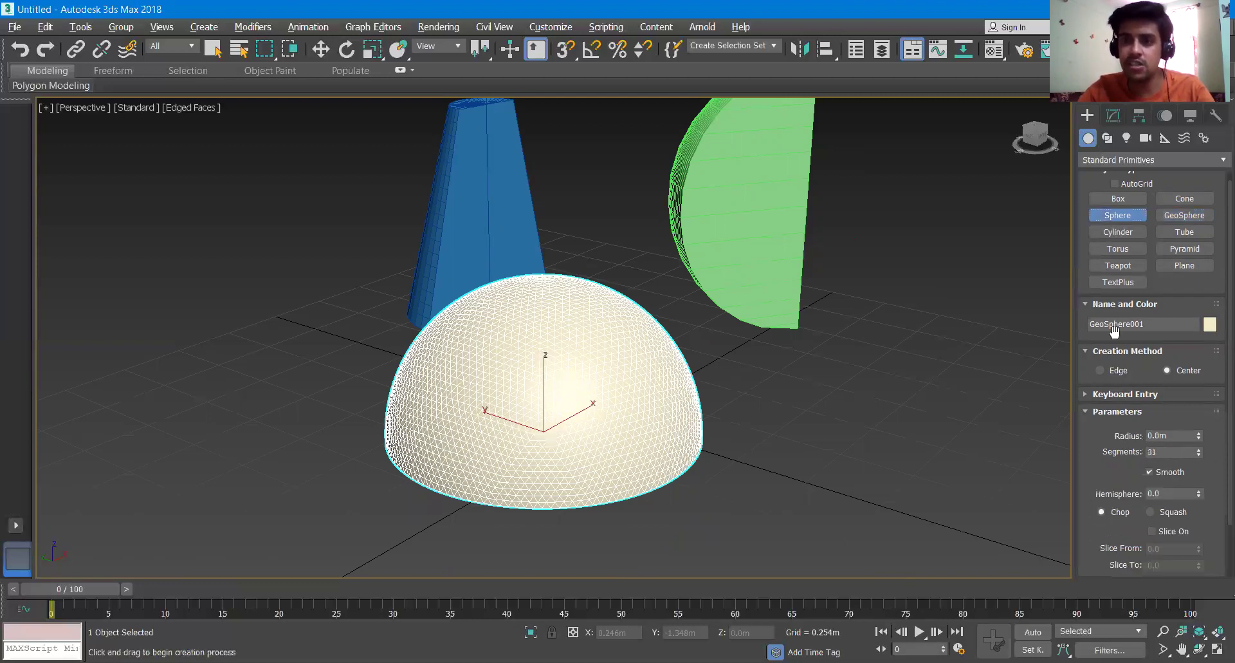
pyautogui.moveTo(1199, 494); pyautogui.dragTo(1201, 487)
pyautogui.click(1184, 216)
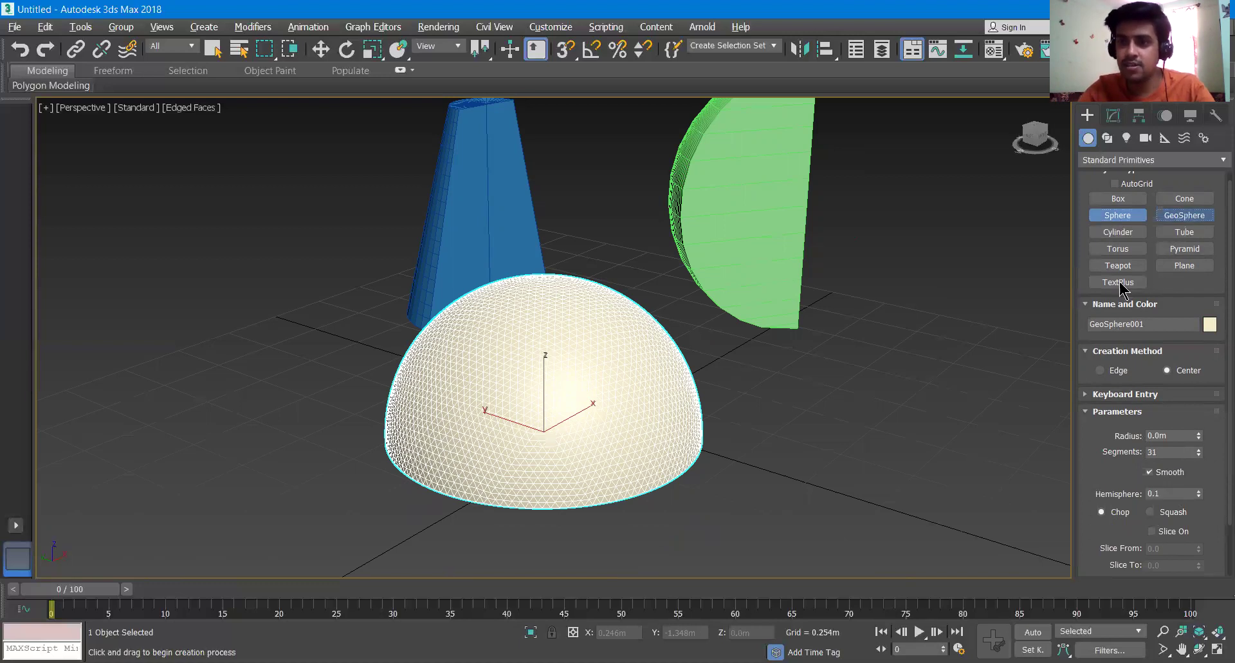
# - Create a cylinder about 0.248 m in radius and 0.906 m high, to the left of the cone
pyautogui.click(1120, 231)
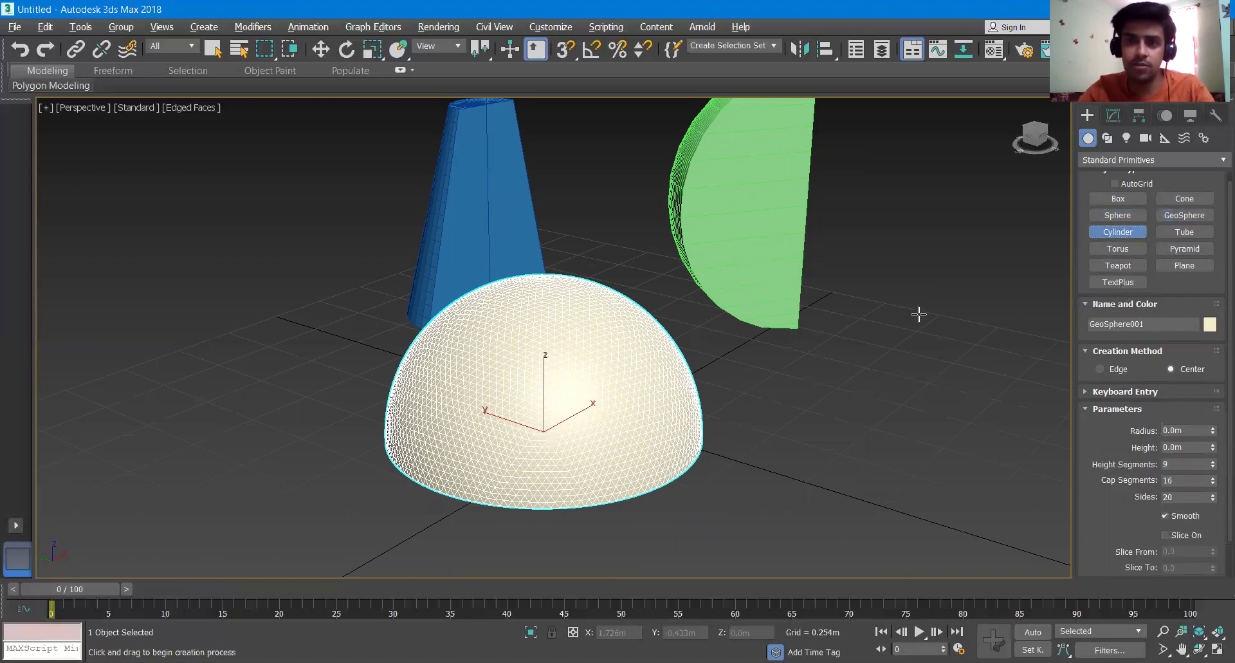
pyautogui.scroll(-3, 929, 302)
pyautogui.moveTo(434, 368); pyautogui.dragTo(472, 378)
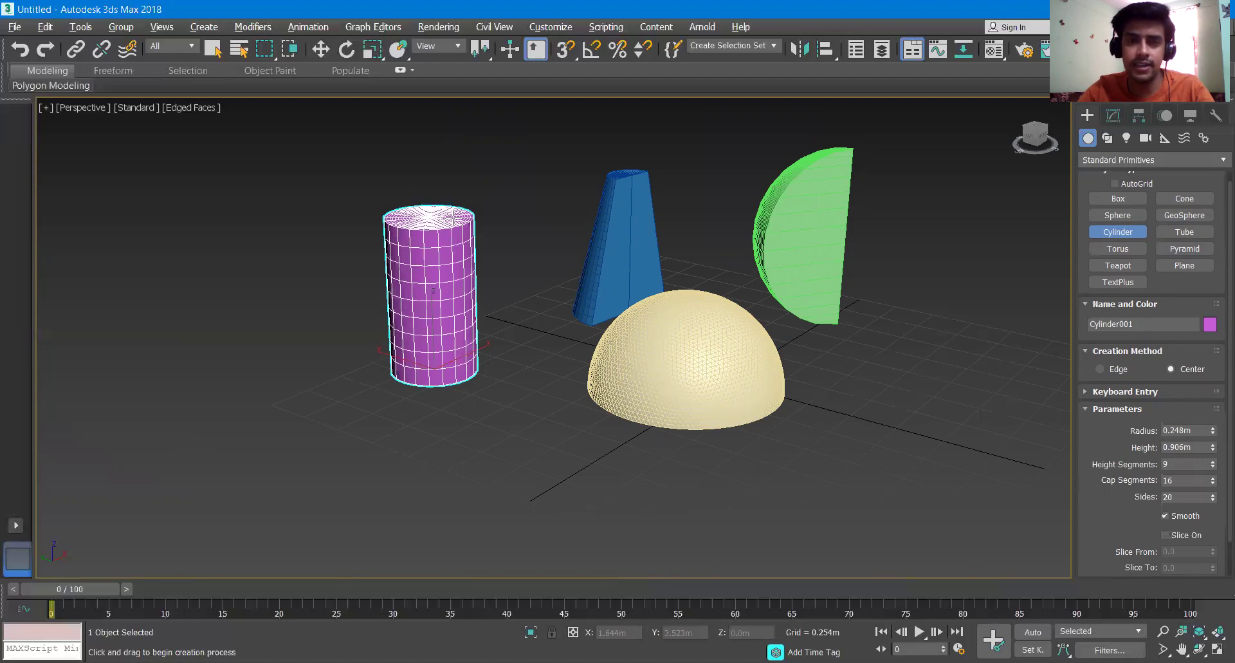
pyautogui.click(453, 218)
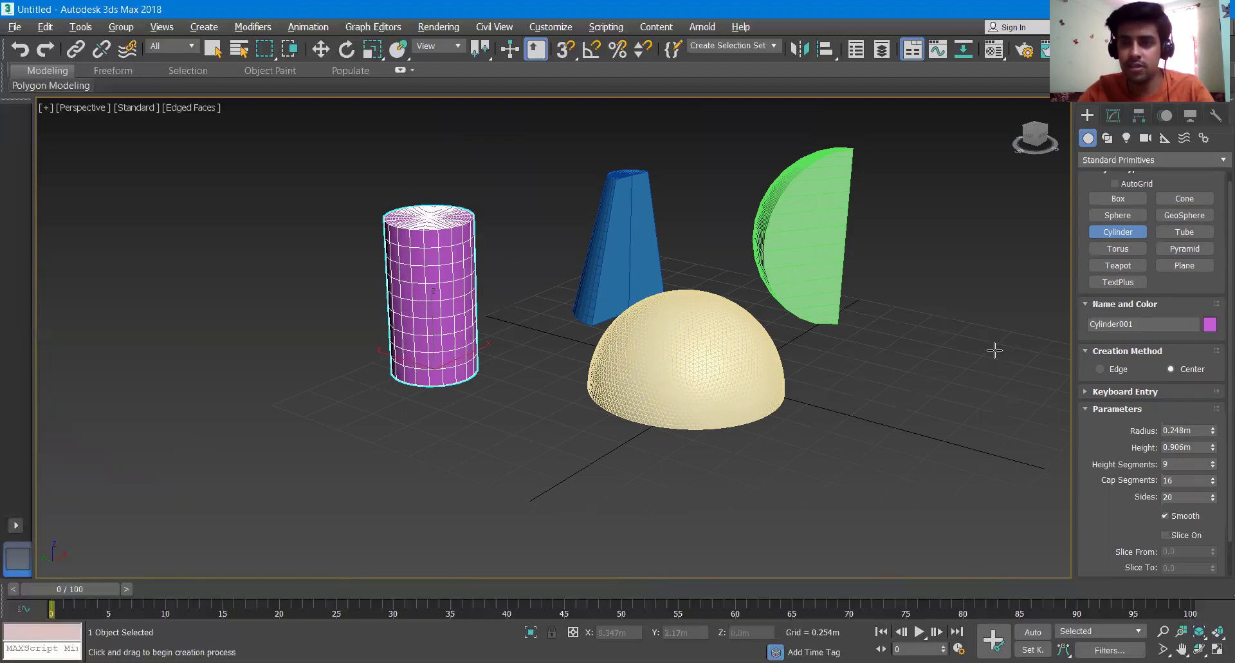
pyautogui.moveTo(1123, 439); pyautogui.dragTo(1135, 400)
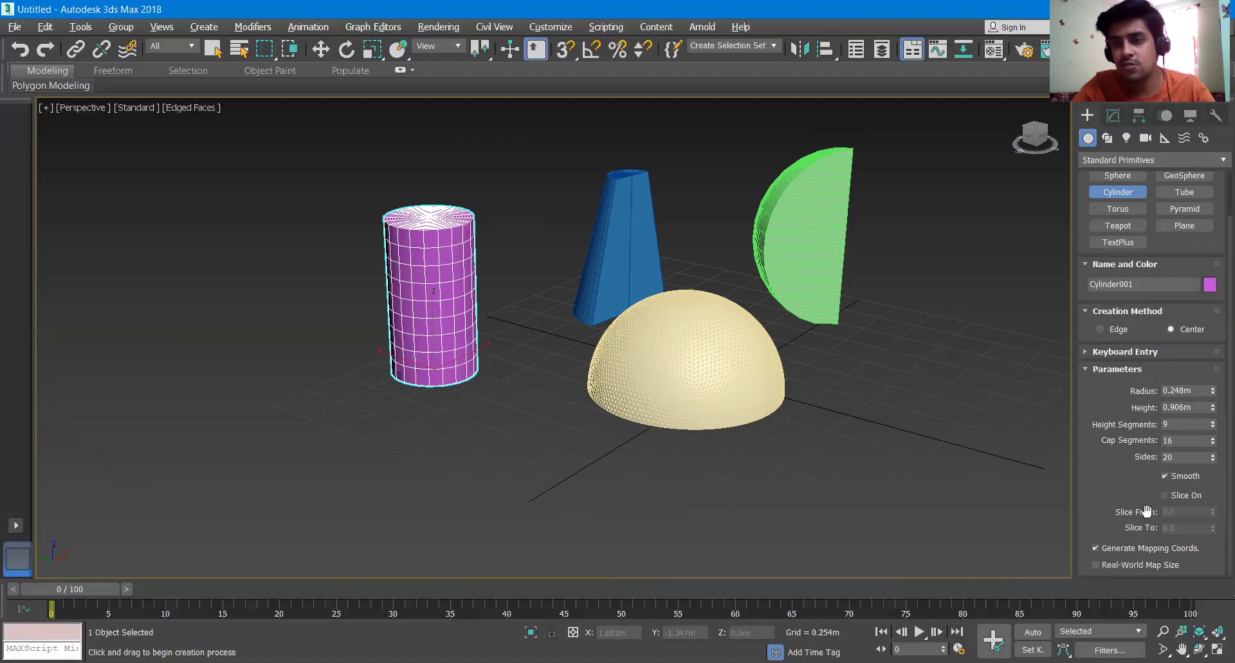
# - Create a tube in front of the cylinder, radii about 0.278 m and 0.379 m, height about 0.749 m, with 8 cap segments and 35 sides
pyautogui.click(1182, 194)
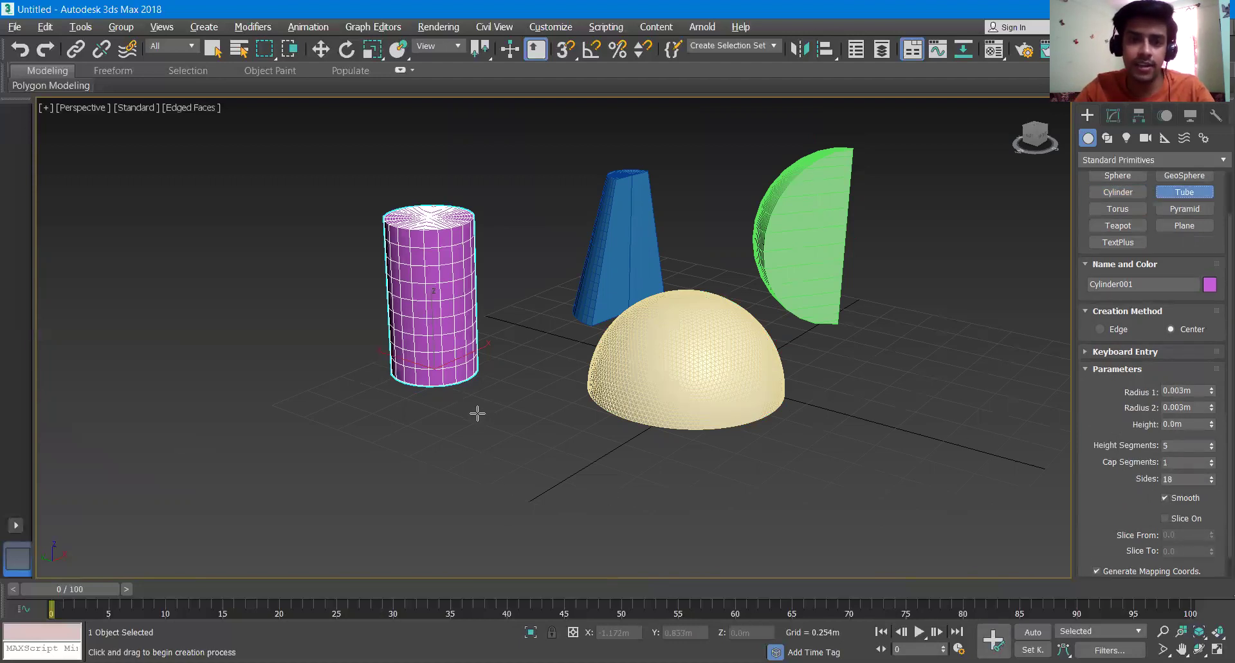
pyautogui.moveTo(478, 413); pyautogui.dragTo(504, 427)
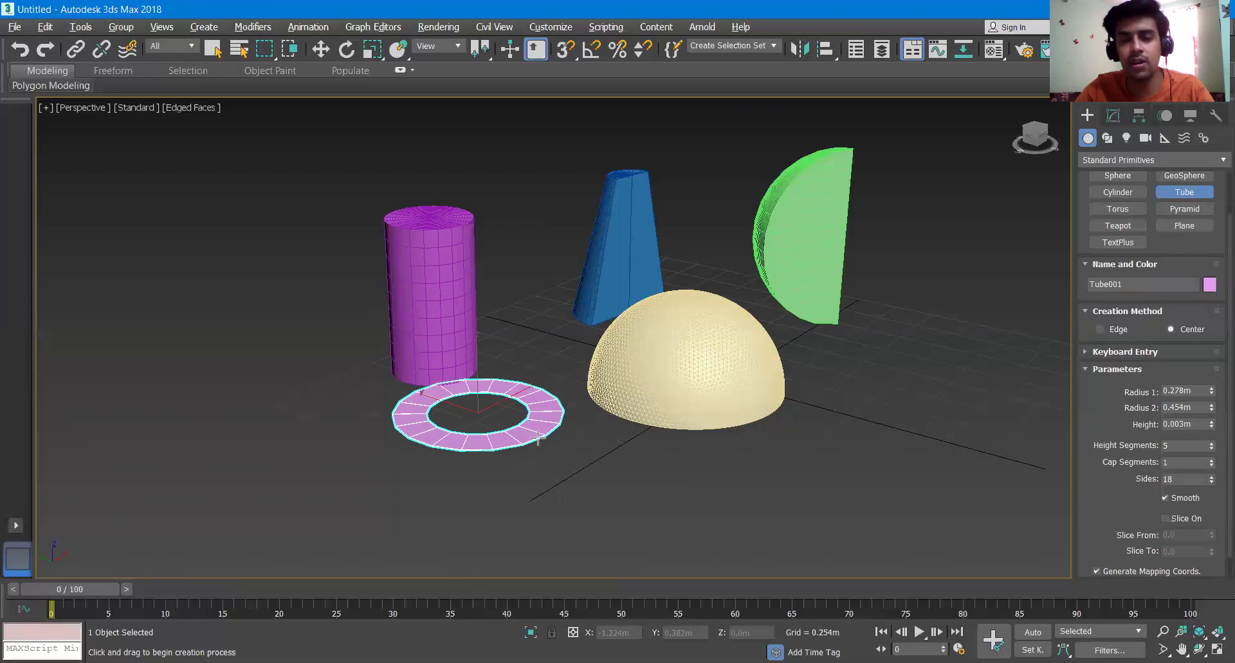
pyautogui.click(526, 434)
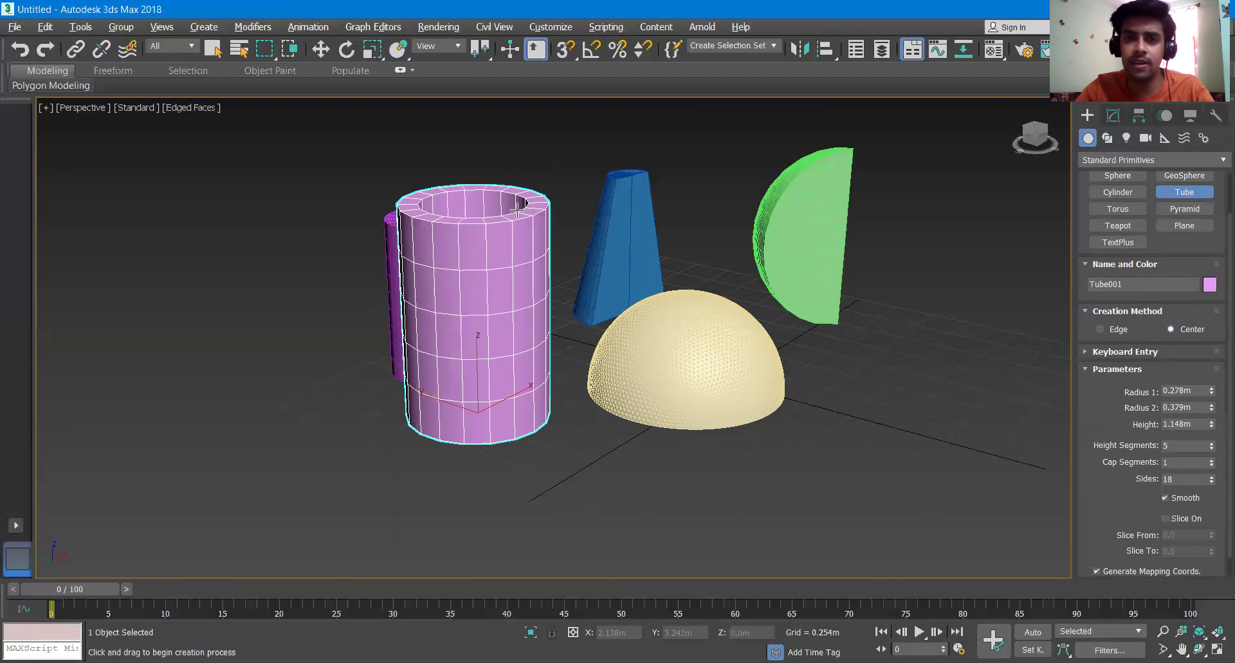
pyautogui.click(518, 389)
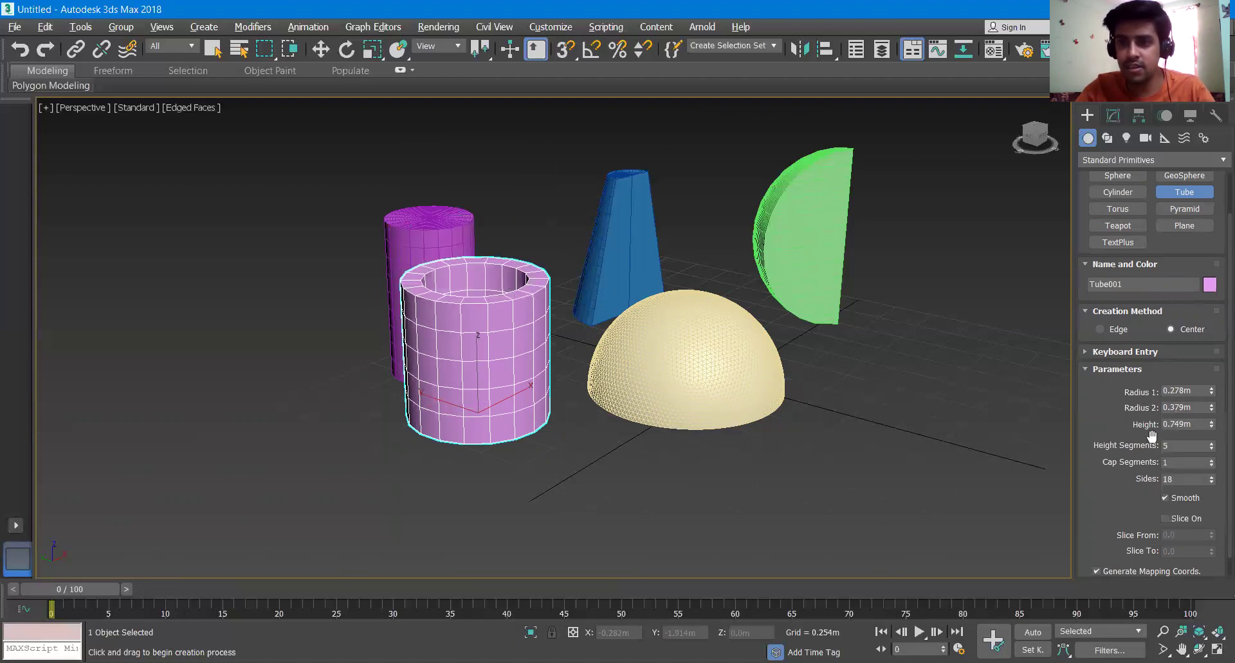
pyautogui.scroll(-1, 1137, 449)
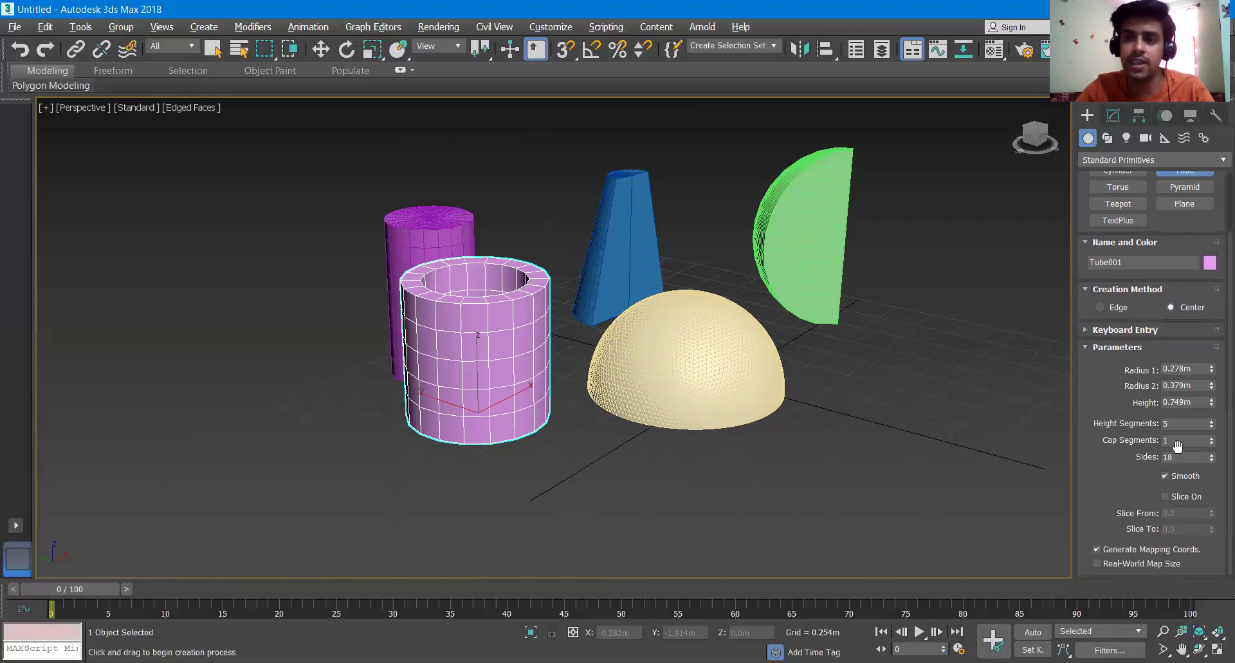
pyautogui.moveTo(1211, 433); pyautogui.dragTo(1212, 454)
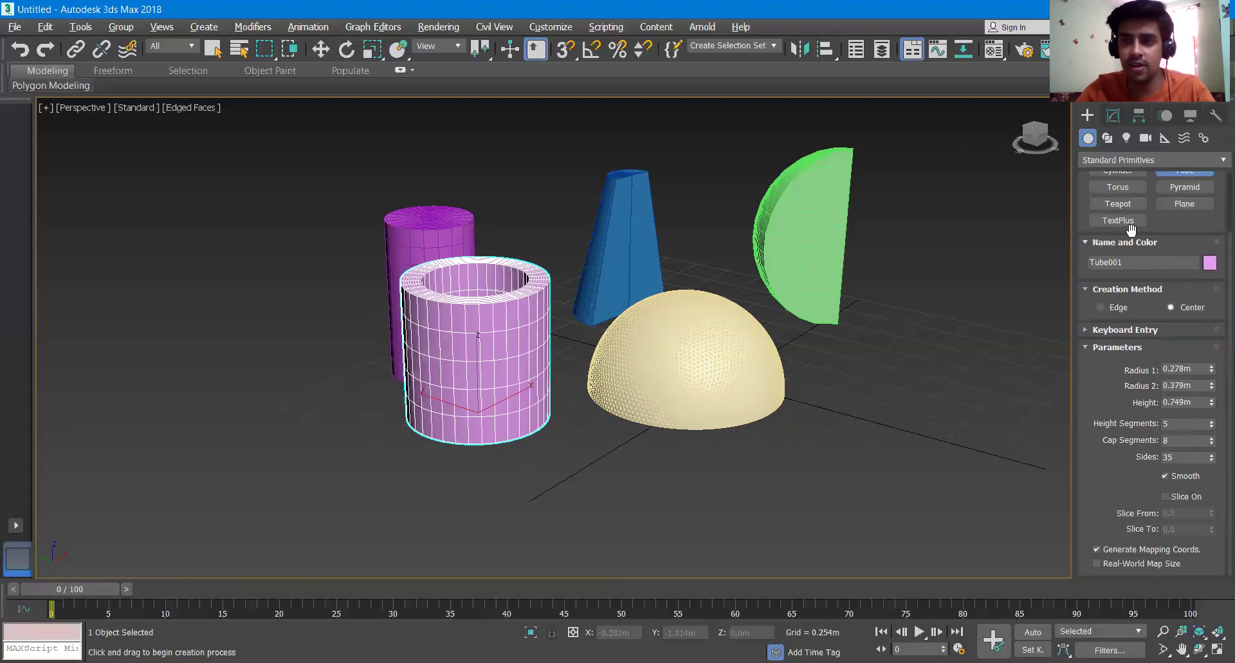
# - Create a torus to the right of the GeoSphere hemisphere, with radii of about 0.589 m and 0.13 m
pyautogui.click(1118, 187)
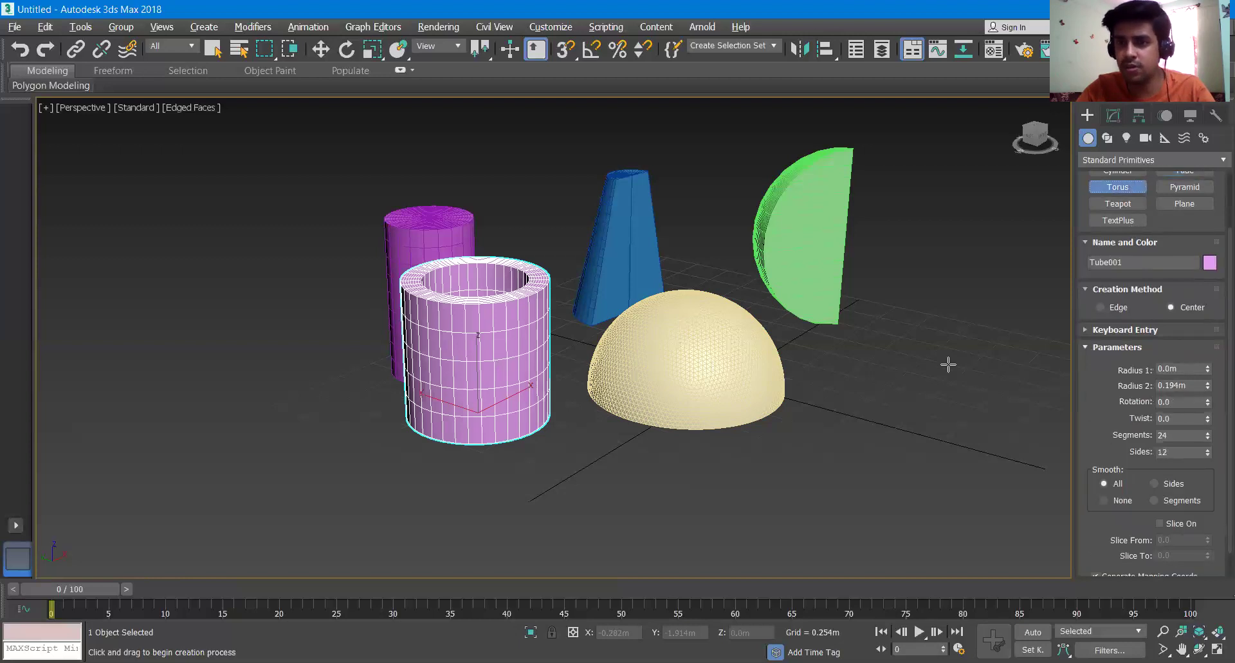
pyautogui.moveTo(890, 352); pyautogui.dragTo(984, 387)
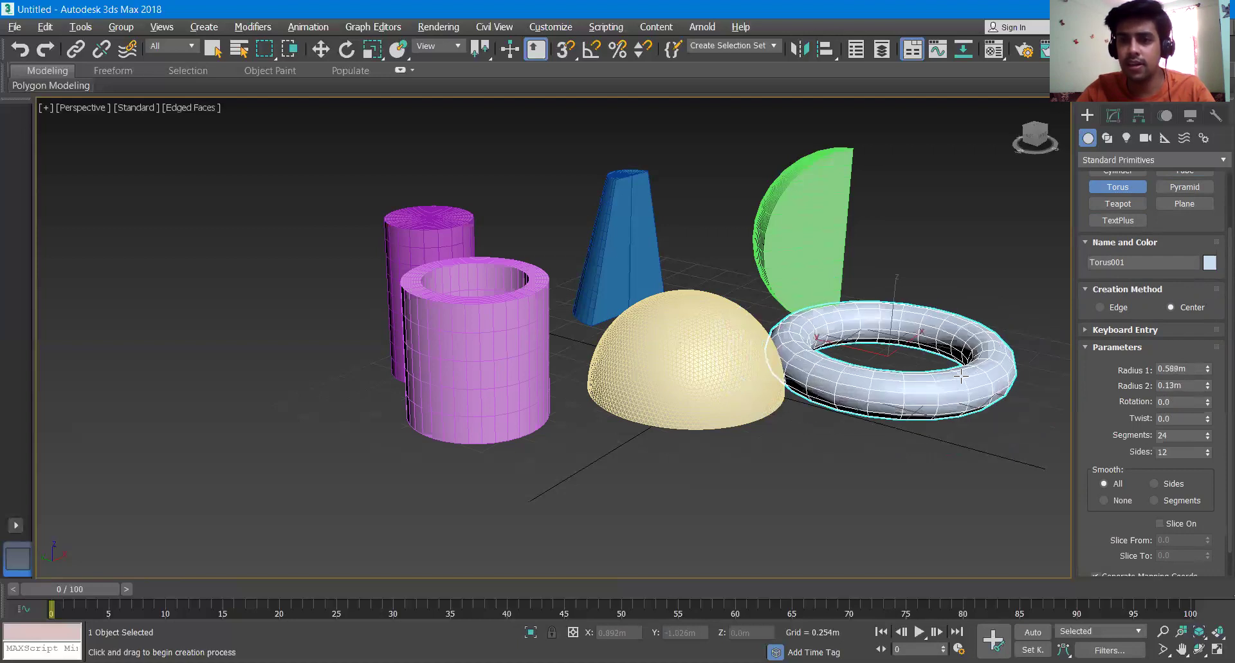
pyautogui.moveTo(977, 334); pyautogui.dragTo(856, 404, button='middle')
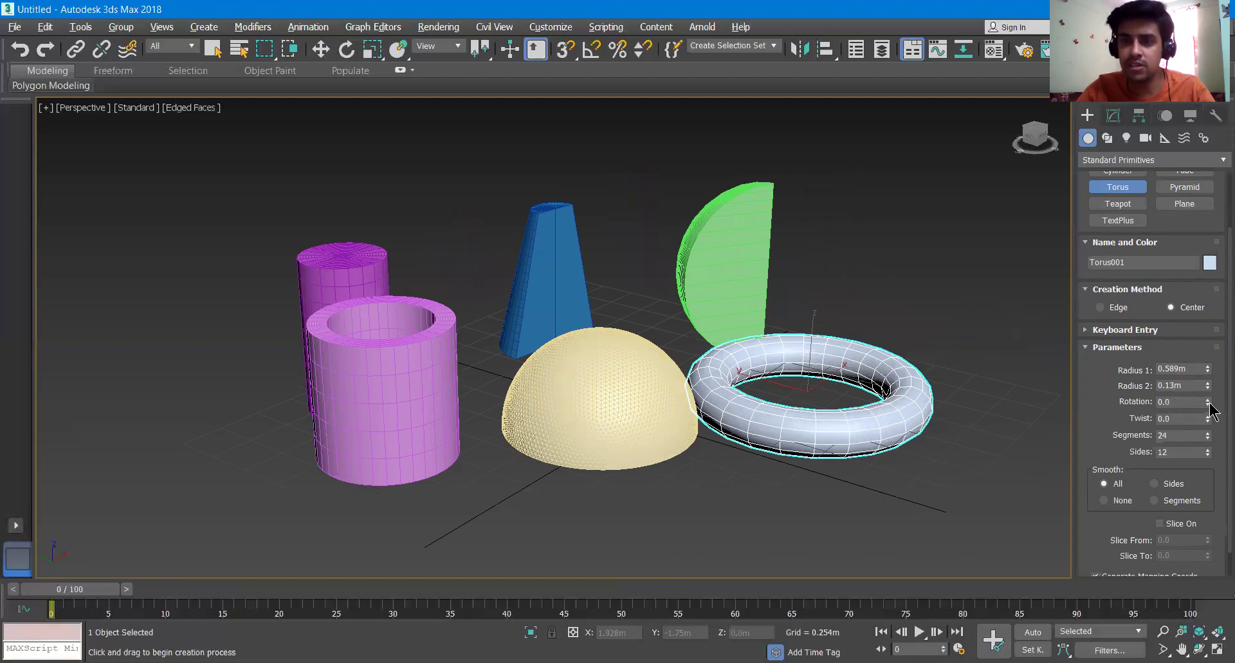
# - Set the torus's rotation to 75.5, twist to 35.5, segments to 18 and sides to 47
pyautogui.moveTo(1210, 406); pyautogui.dragTo(1205, 378)
pyautogui.scroll(-1, 1193, 433)
pyautogui.moveTo(1202, 422)
pyautogui.mouseDown()
pyautogui.moveTo(1215, 445)
pyautogui.moveTo(1208, 410)
pyautogui.mouseUp()
pyautogui.scroll(-1, 1192, 448)
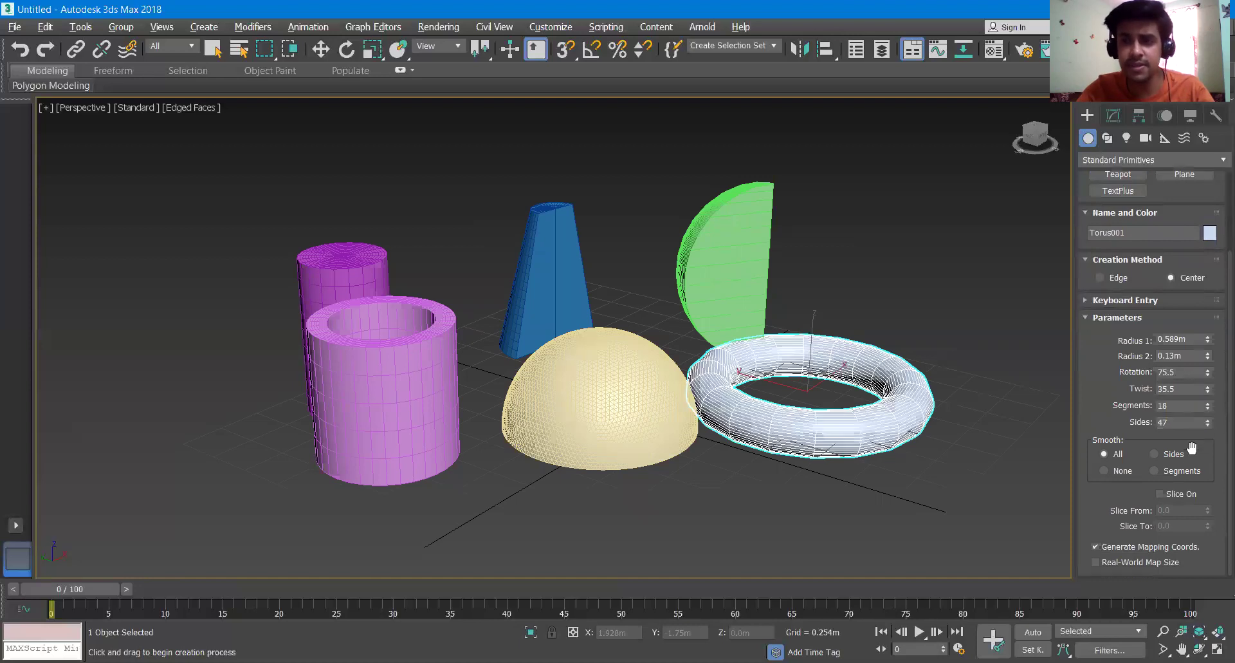
# - Turn on slicing for the torus and set Slice From to 173.0
pyautogui.click(1175, 494)
pyautogui.moveTo(1210, 519); pyautogui.dragTo(1202, 270)
pyautogui.scroll(-3, 854, 400)
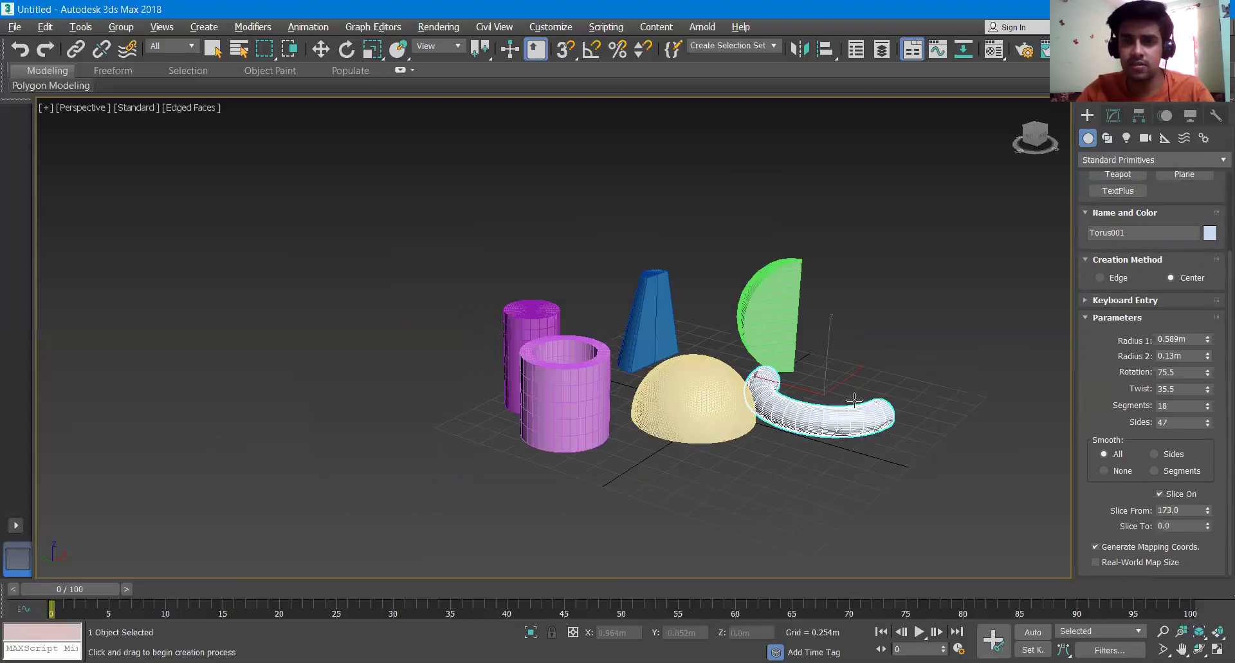
pyautogui.moveTo(862, 428); pyautogui.dragTo(805, 360, button='middle')
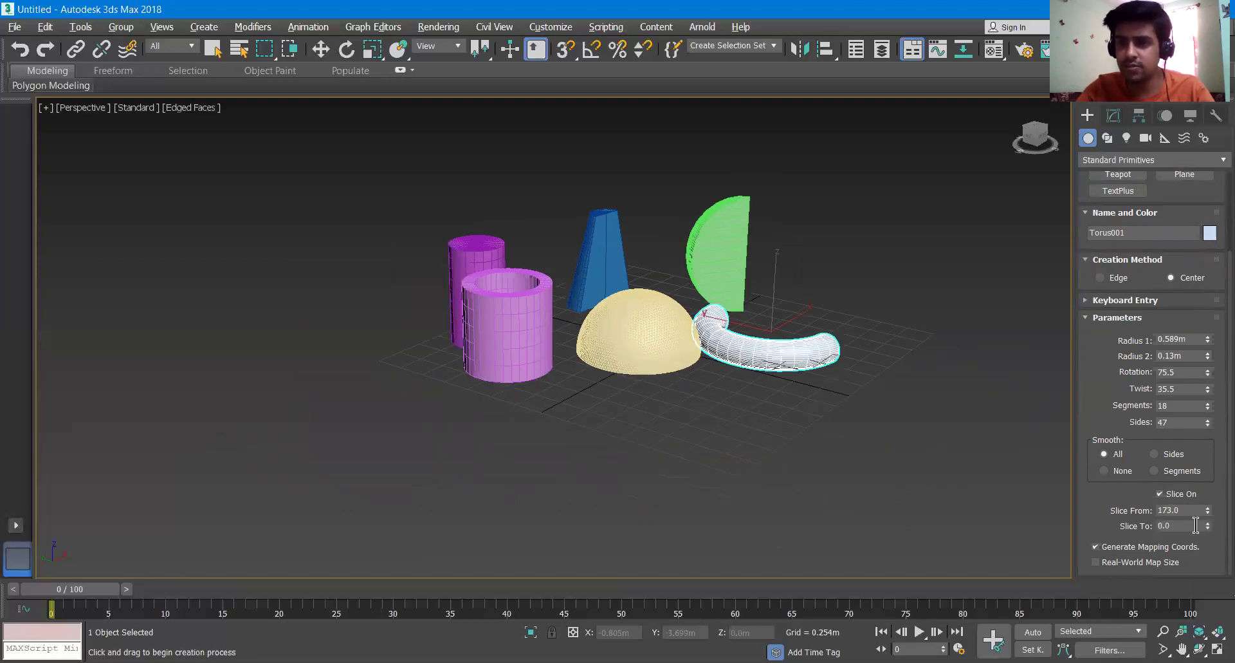
# - Create a pyramid in front of the GeoSphere hemisphere, about 0.541 m wide, 0.515 m deep and 1.593 m high
pyautogui.scroll(2, 1152, 244)
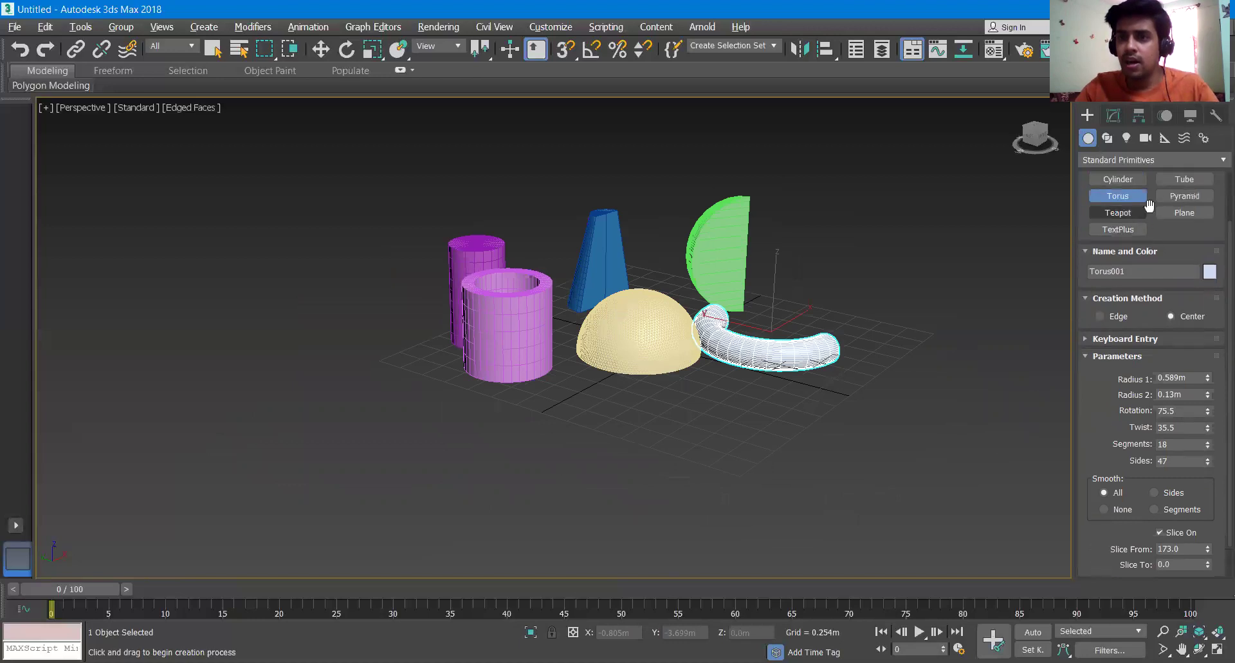
pyautogui.click(1185, 196)
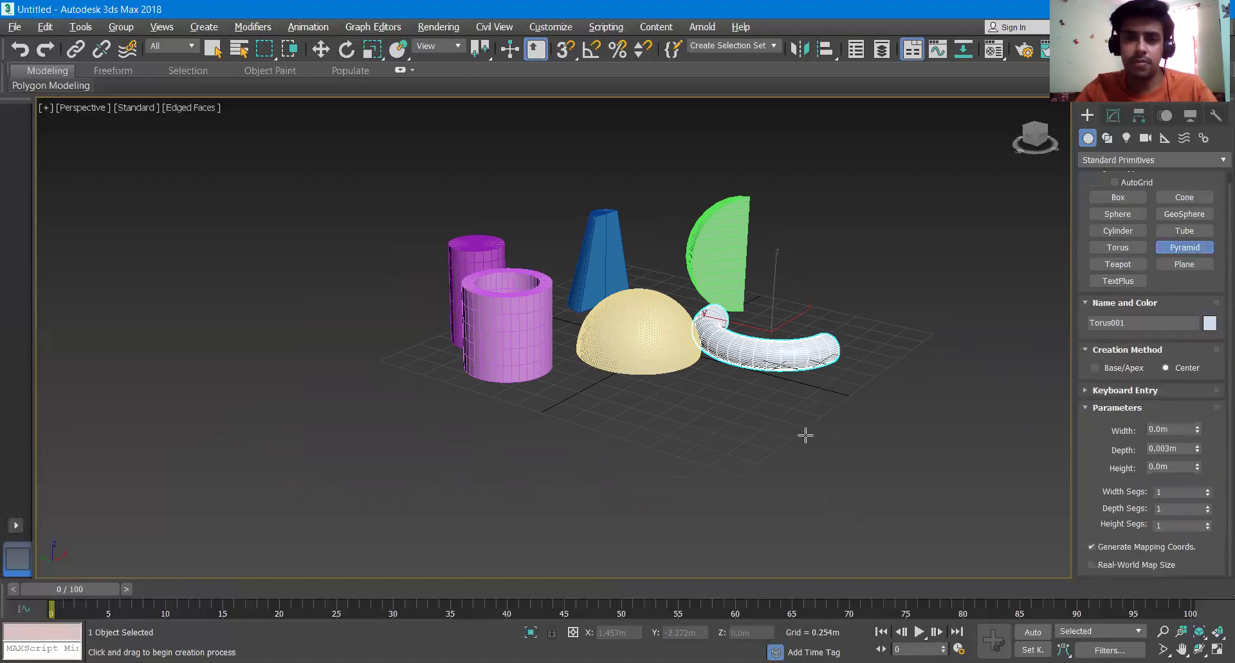
pyautogui.moveTo(641, 398); pyautogui.dragTo(653, 433)
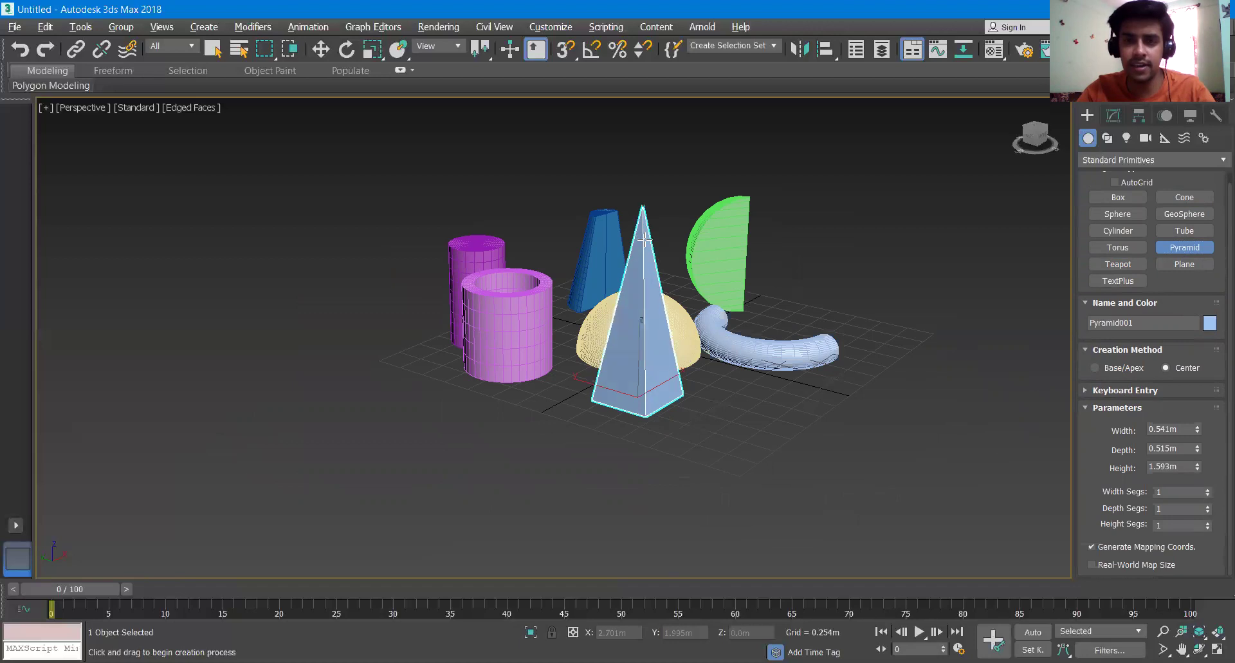
pyautogui.moveTo(725, 311); pyautogui.dragTo(717, 450, button='middle')
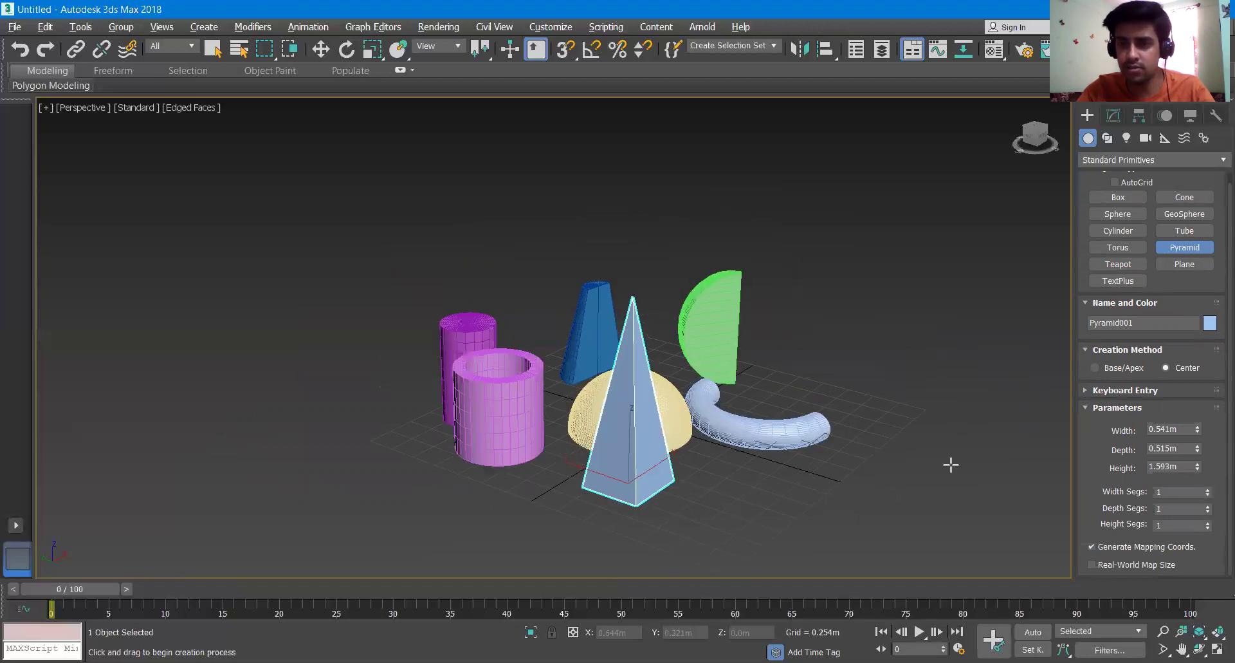
# - Set the pyramid's width segments to 12, depth segments to 8 and height segments to 15
pyautogui.moveTo(1209, 492)
pyautogui.mouseDown()
pyautogui.moveTo(1208, 473)
pyautogui.moveTo(1212, 504)
pyautogui.moveTo(1208, 470)
pyautogui.mouseUp()
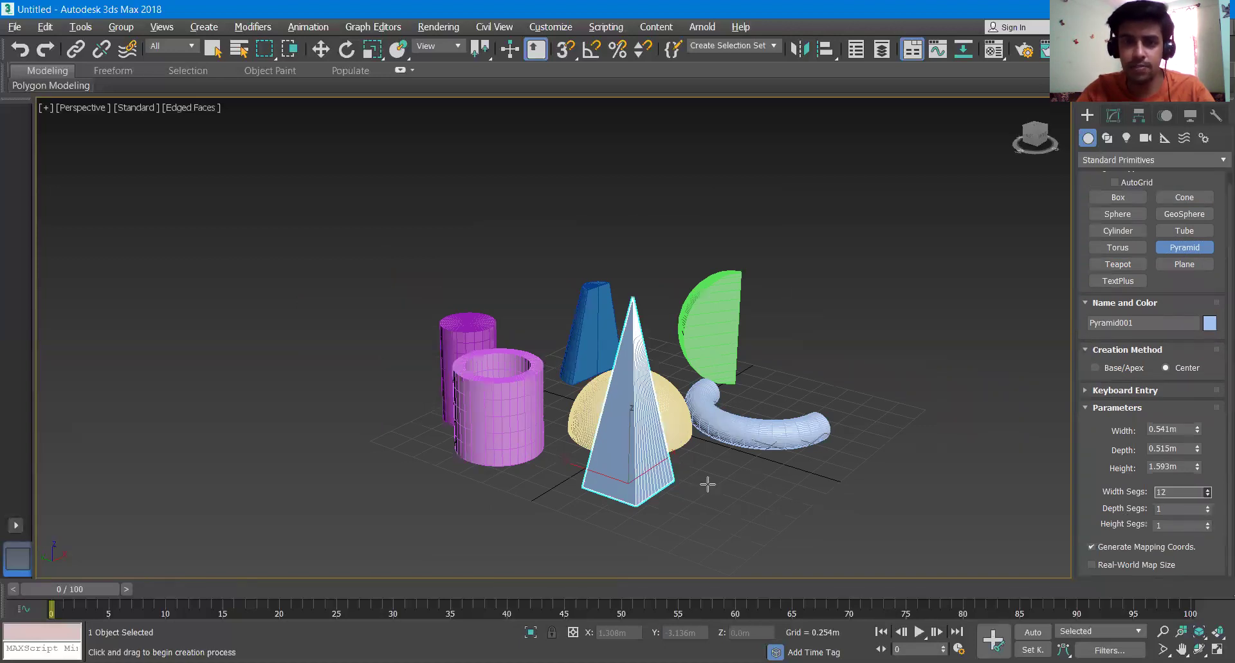
pyautogui.keyDown('alt'); pyautogui.moveTo(717, 474); pyautogui.dragTo(650, 494, button='middle'); pyautogui.keyUp('alt')
pyautogui.moveTo(1208, 514); pyautogui.dragTo(1208, 502)
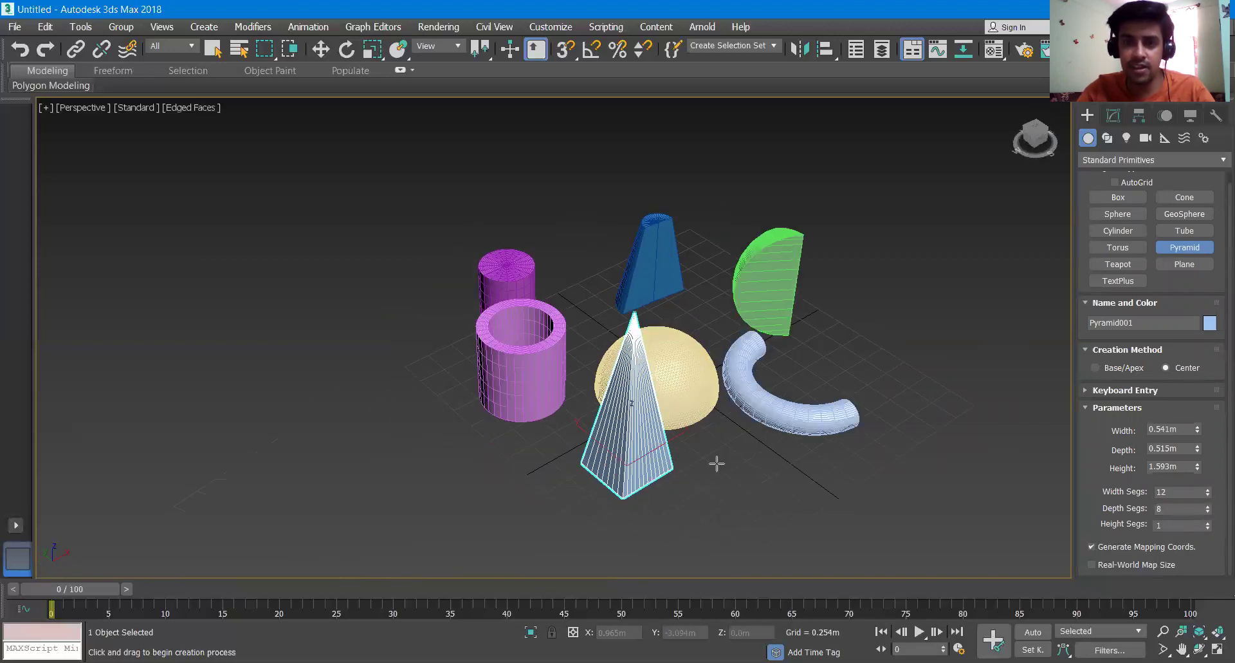
pyautogui.keyDown('alt'); pyautogui.moveTo(687, 469); pyautogui.dragTo(727, 473, button='middle'); pyautogui.keyUp('alt')
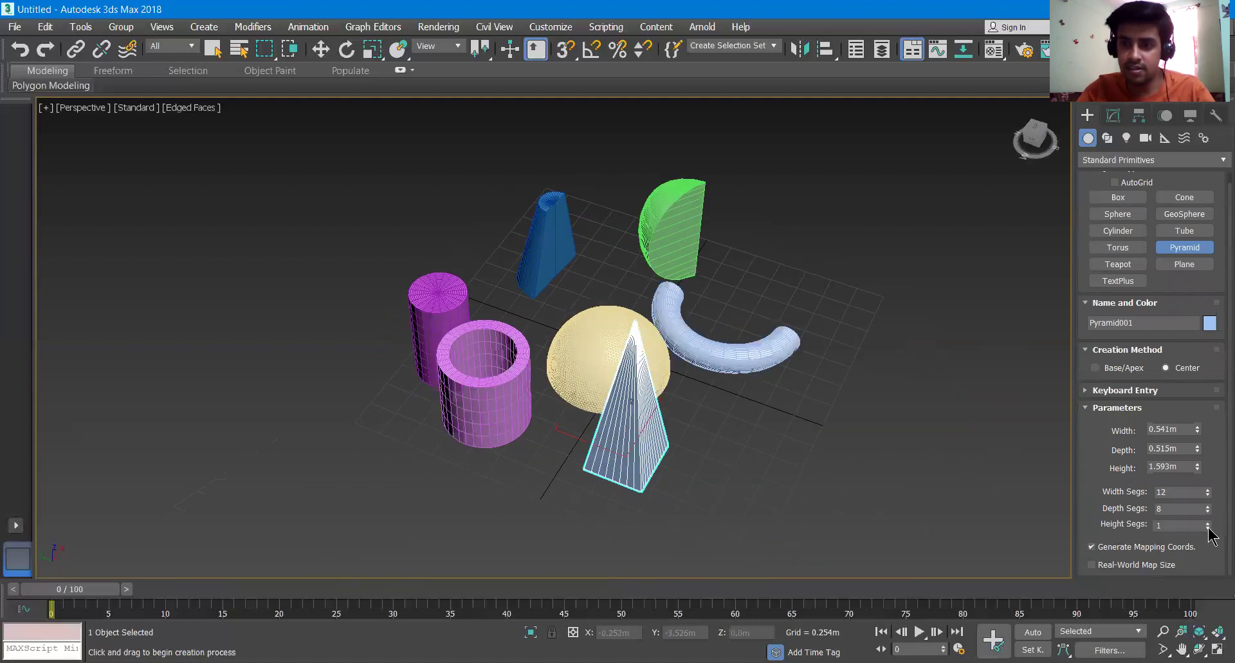
pyautogui.moveTo(1208, 523); pyautogui.dragTo(1208, 495)
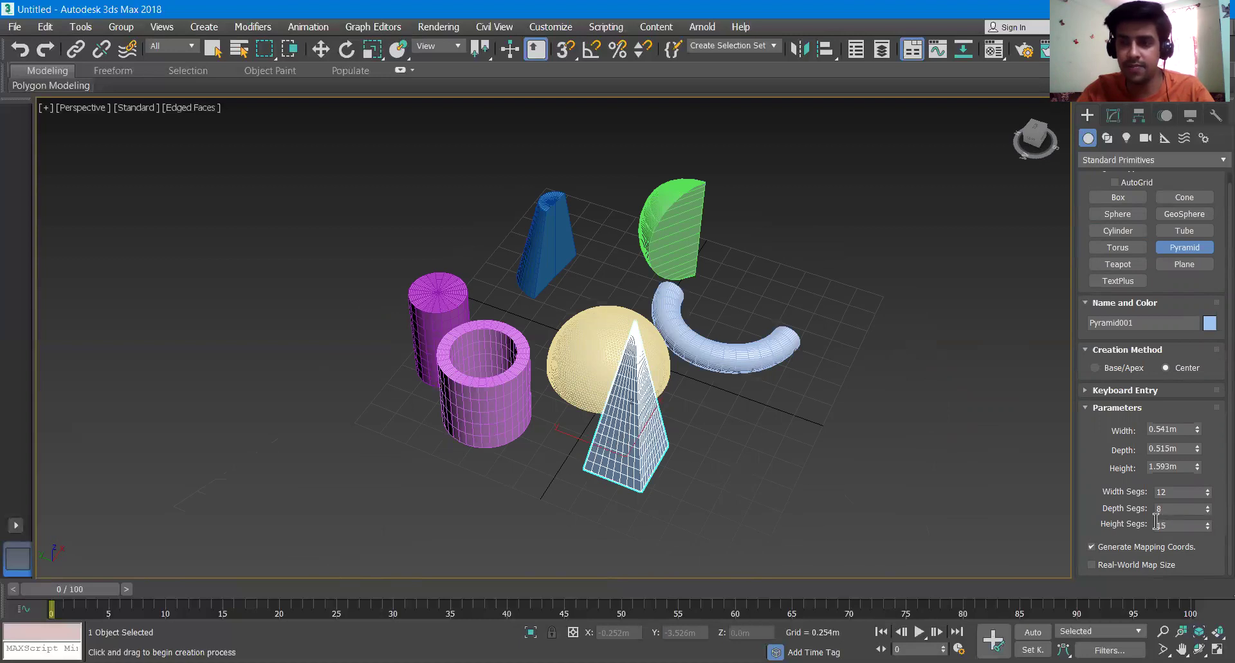
# - Create a teapot about 0.397 m in radius, to the right of the sliced sphere and torus
pyautogui.click(1119, 266)
pyautogui.moveTo(789, 288)
pyautogui.mouseDown()
pyautogui.moveTo(822, 279)
pyautogui.moveTo(796, 281)
pyautogui.mouseUp()
pyautogui.moveTo(816, 280); pyautogui.dragTo(789, 273)
pyautogui.moveTo(790, 272)
pyautogui.keyDown('alt'); pyautogui.mouseDown(button='middle')
pyautogui.moveTo(765, 266)
pyautogui.moveTo(786, 291)
pyautogui.mouseUp(button='middle'); pyautogui.keyUp('alt')
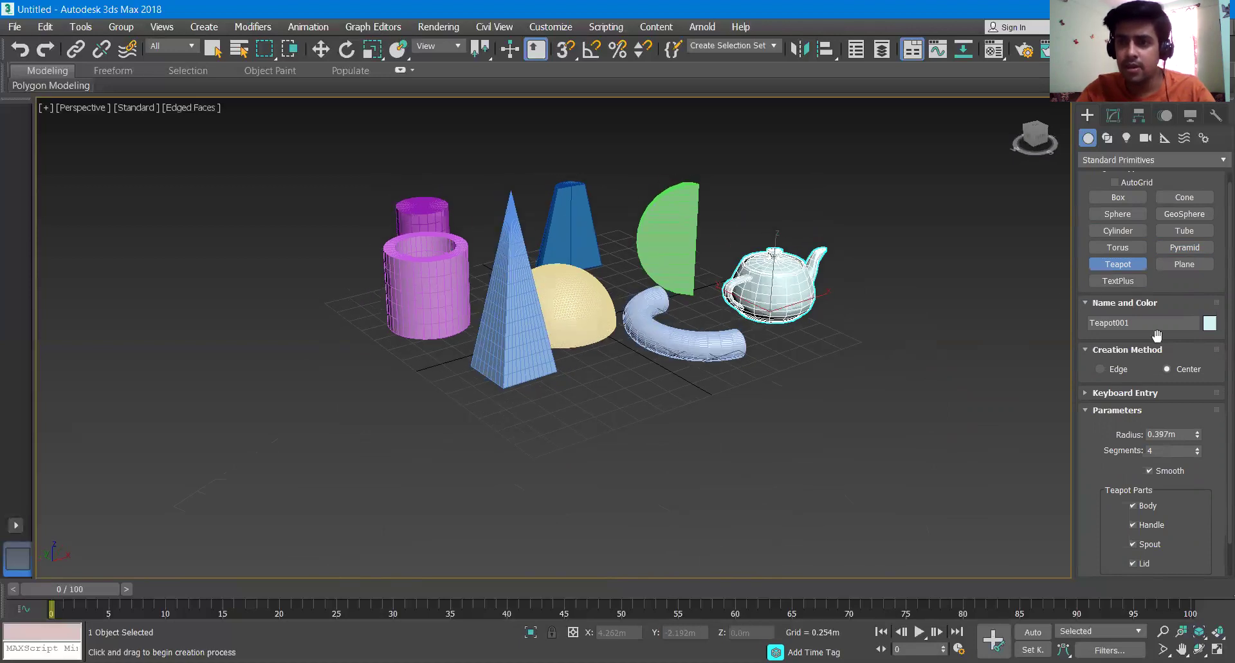
# - Switch the teapot's body, handle, spout and lid off and back on one at a time, and set its segments to 5
pyautogui.scroll(-2, 1187, 360)
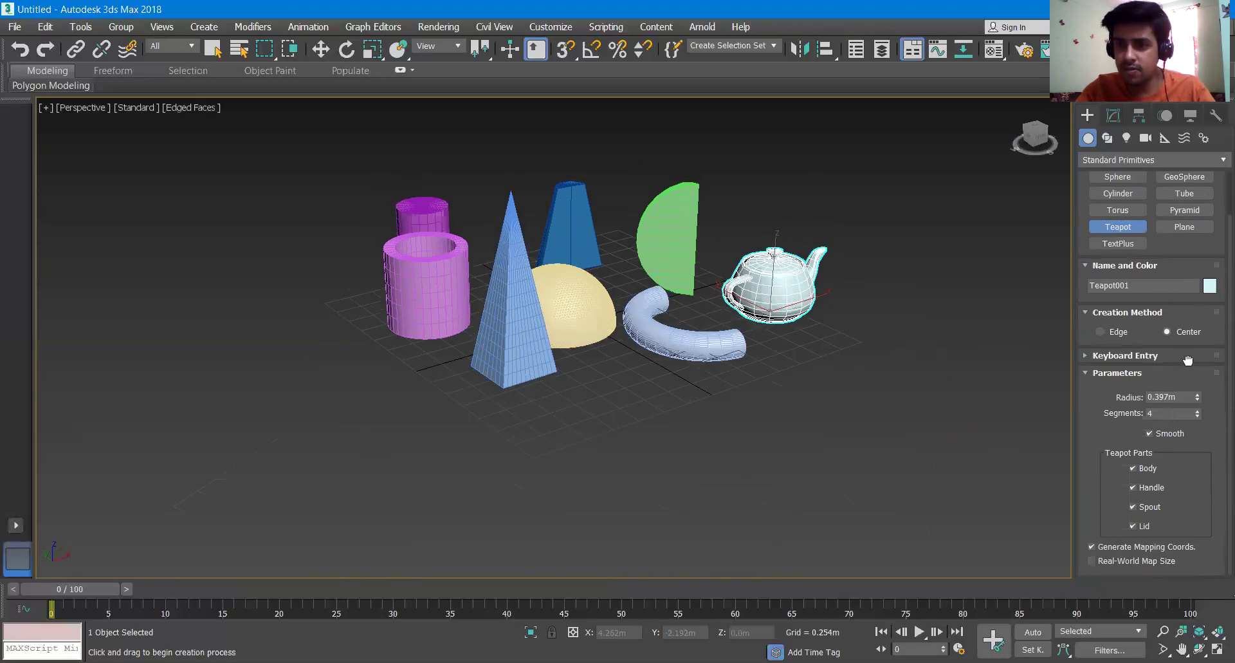
pyautogui.click(1133, 468)
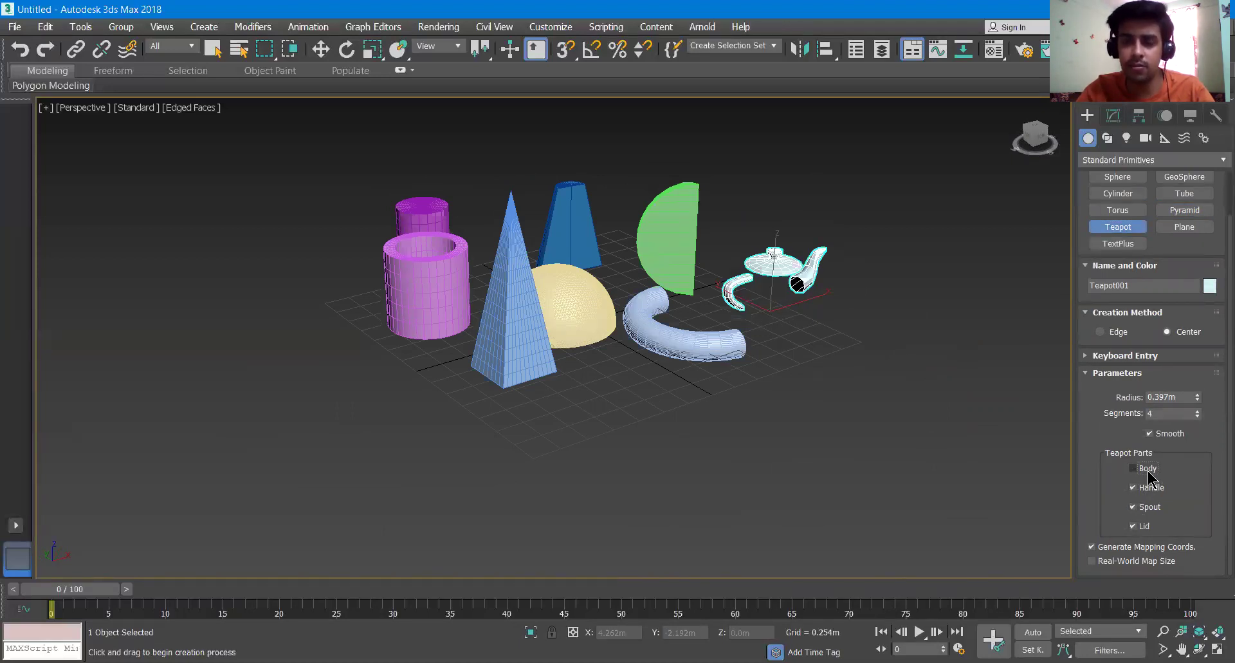
pyautogui.click(1148, 470)
pyautogui.click(1150, 489)
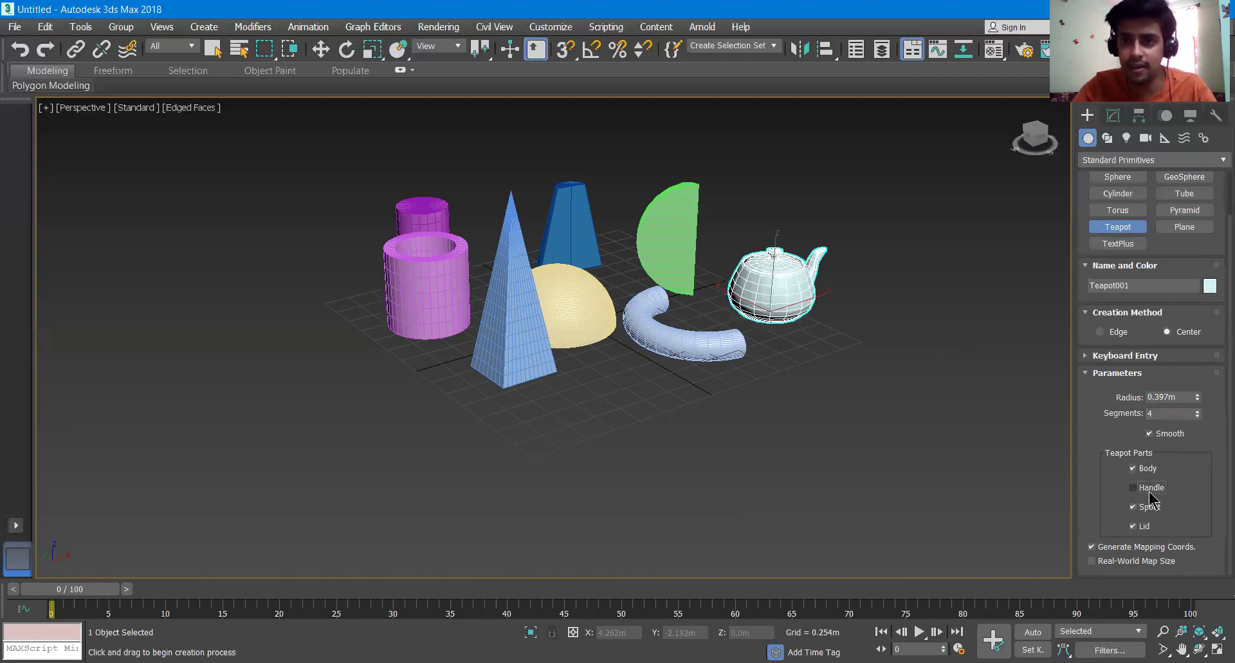
pyautogui.click(1149, 490)
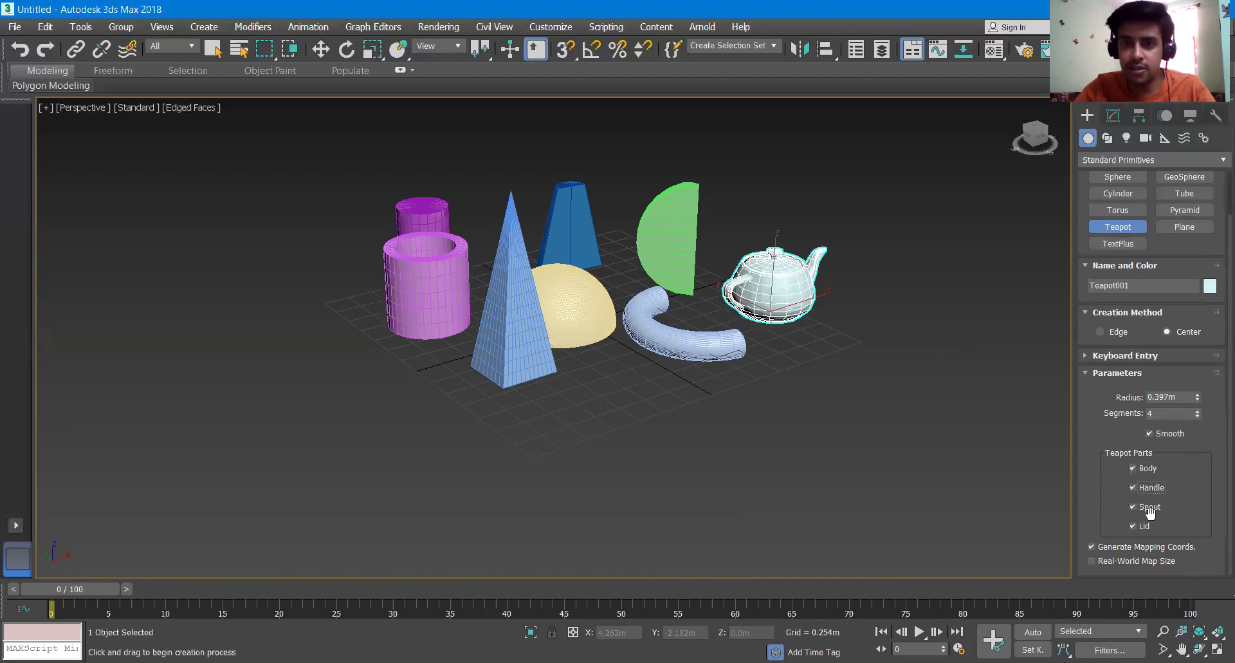
pyautogui.click(1140, 508)
pyautogui.click(1141, 508)
pyautogui.click(1140, 526)
pyautogui.click(1140, 526)
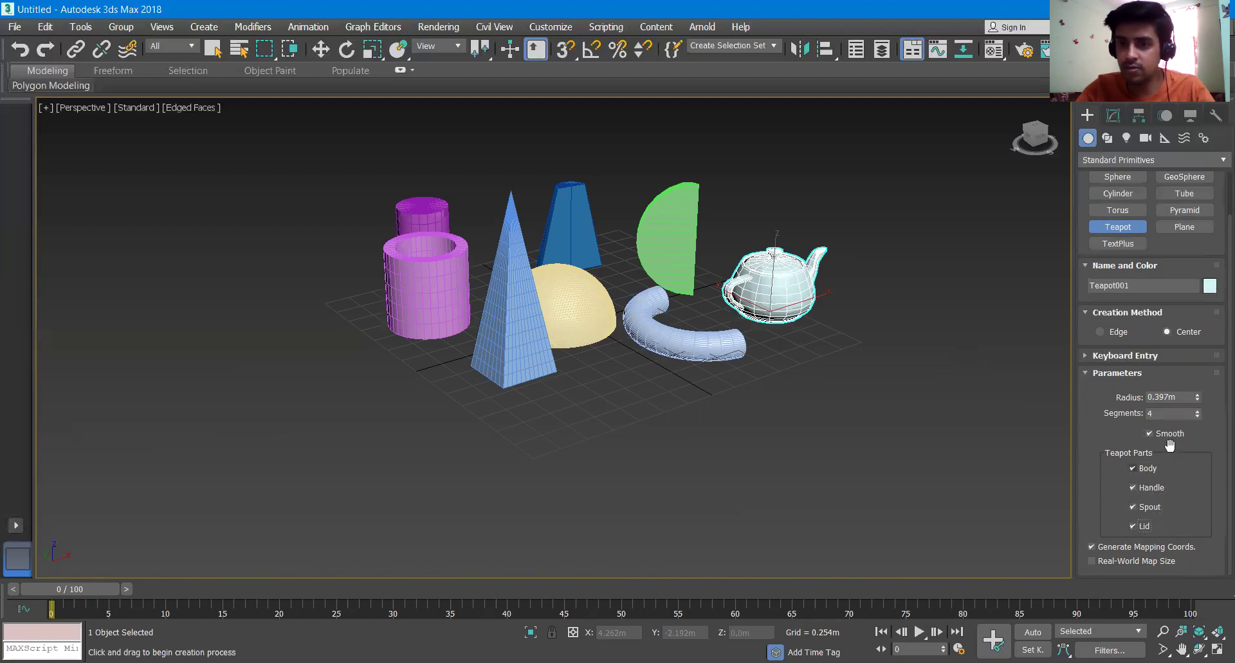
pyautogui.moveTo(1199, 416); pyautogui.dragTo(1199, 411)
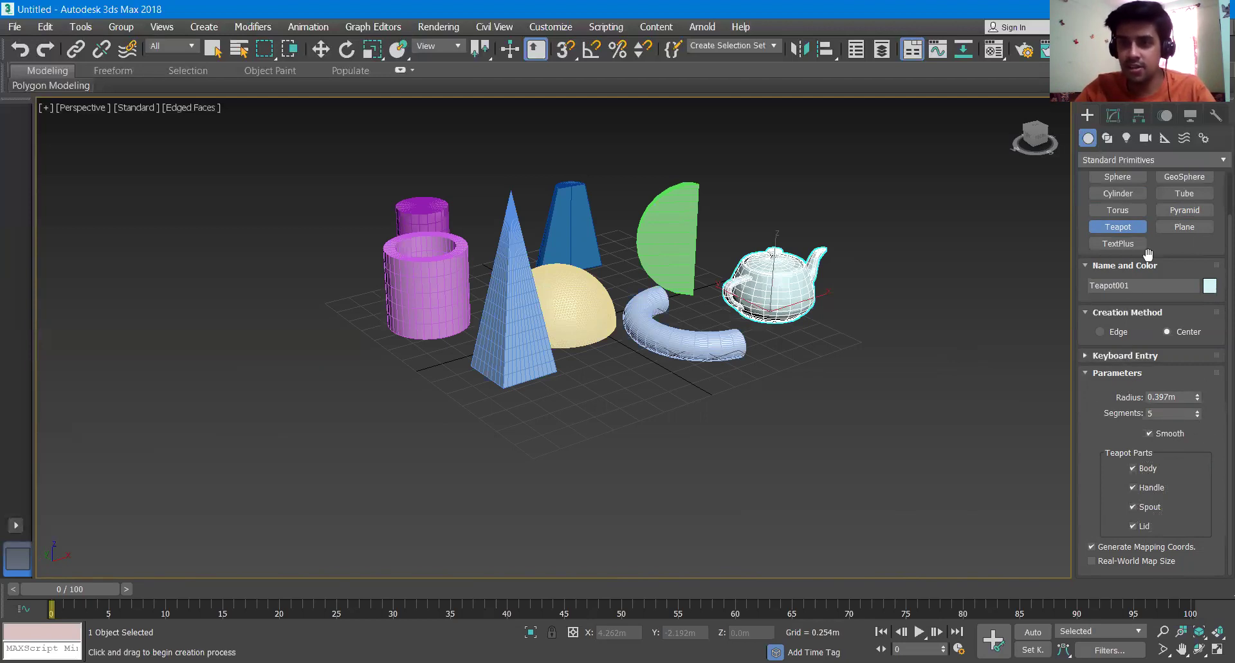
# - Create a plane beneath the primitives and set its length to 6.905 m and width to 7.89 m
pyautogui.click(1183, 226)
pyautogui.moveTo(320, 197); pyautogui.dragTo(441, 267)
pyautogui.moveTo(804, 280); pyautogui.dragTo(1056, 400)
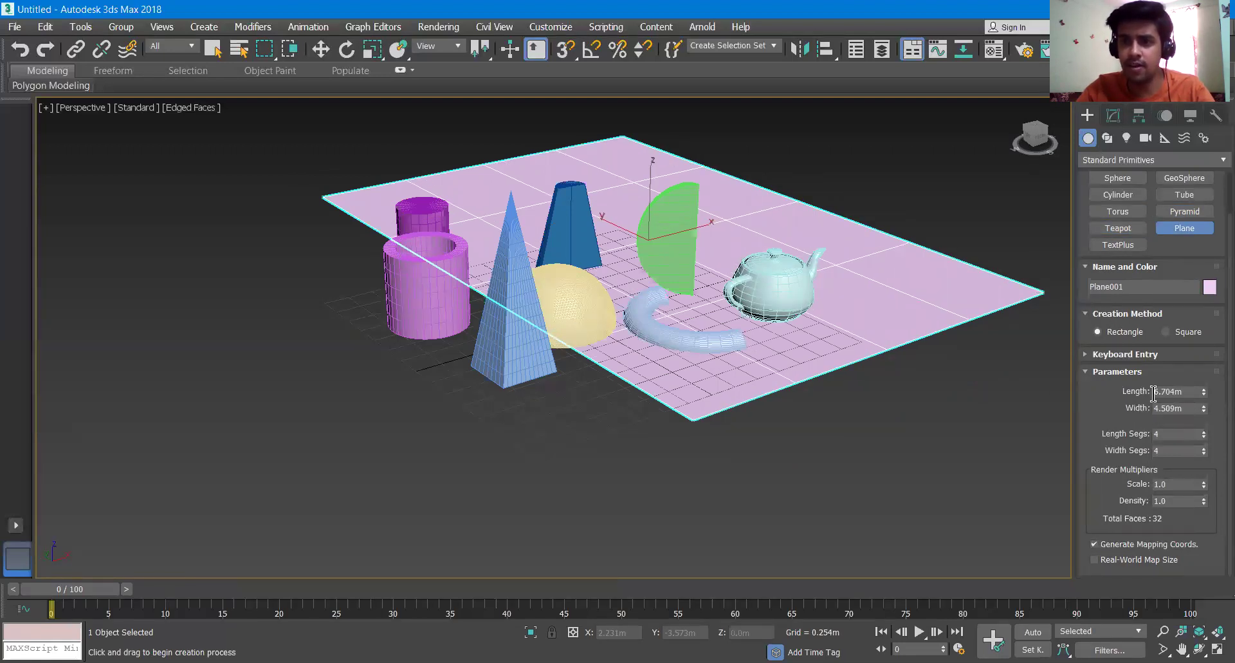
pyautogui.moveTo(1204, 399)
pyautogui.mouseDown()
pyautogui.moveTo(1201, 360)
pyautogui.moveTo(1196, 384)
pyautogui.mouseUp()
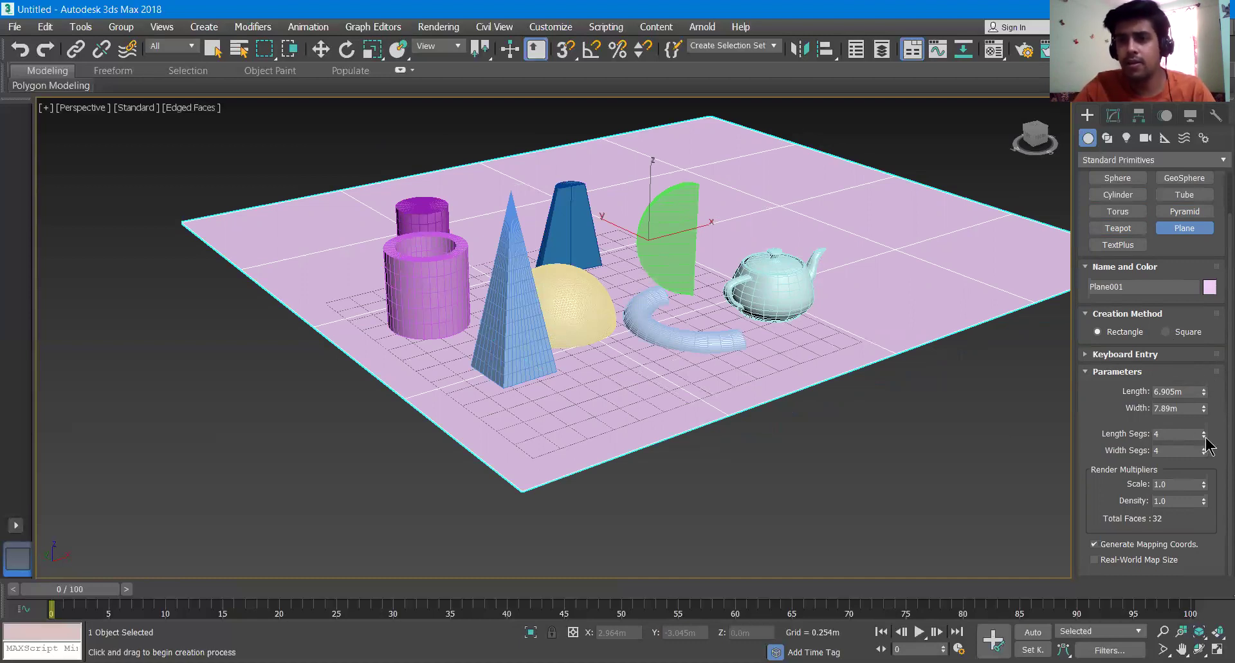
# - Set the plane's length segments to 26, width segments to 23 and render scale multiplier to 1.16
pyautogui.moveTo(1206, 438); pyautogui.dragTo(1205, 431)
pyautogui.moveTo(1205, 487); pyautogui.dragTo(1205, 470)
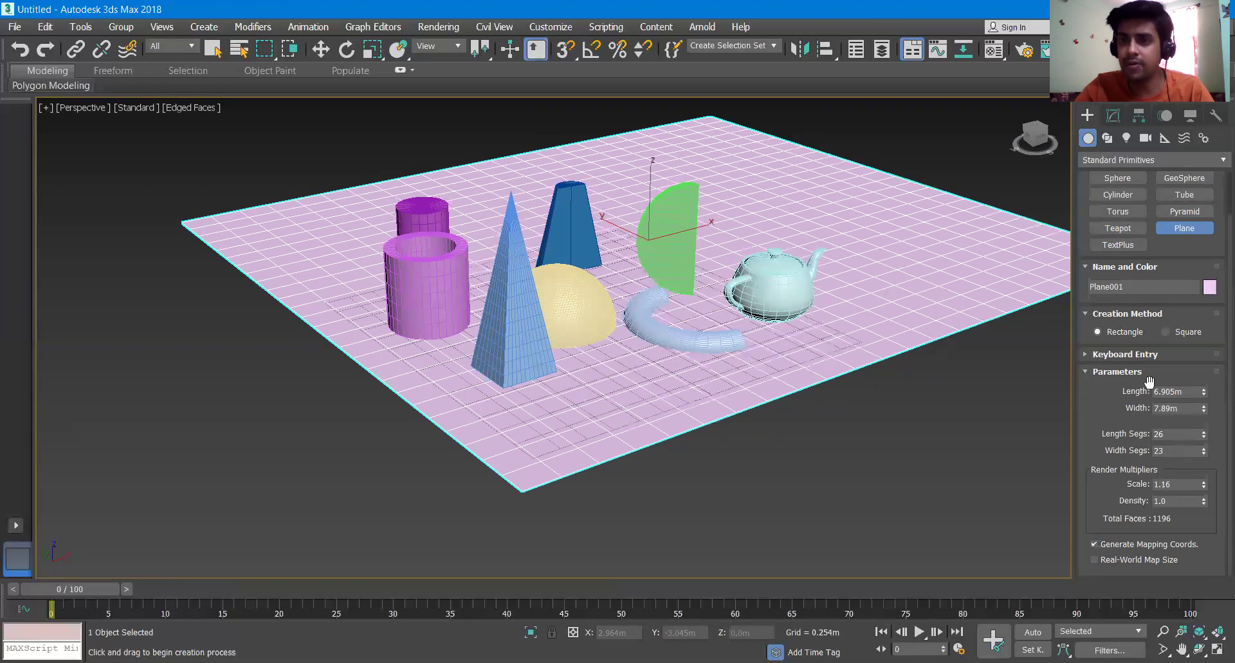
# - Create a TextPlus object on the plane in front of the pyramid with the text "3ds max"
pyautogui.click(1123, 246)
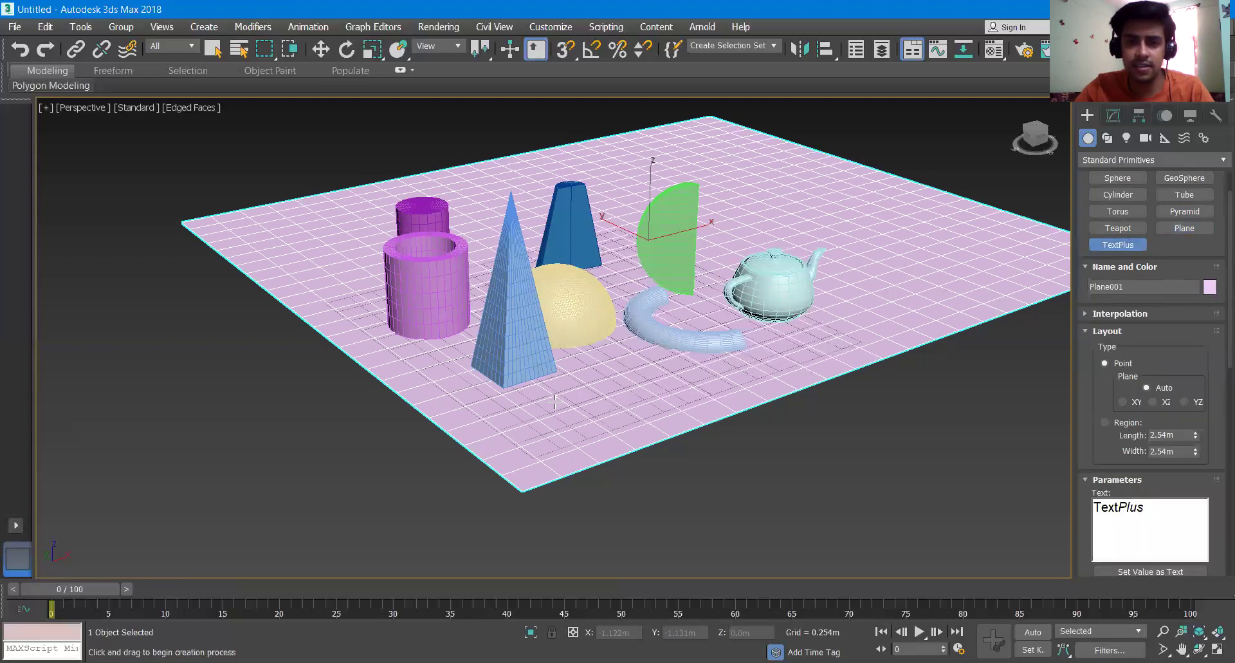
pyautogui.click(554, 401)
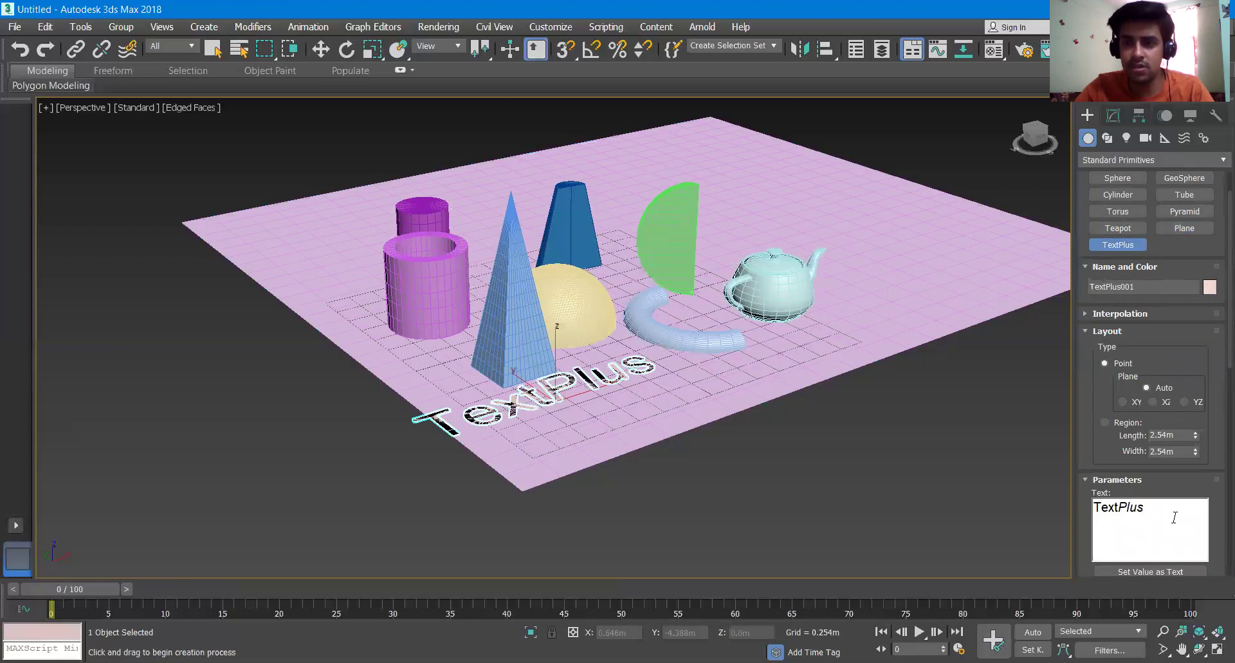
pyautogui.moveTo(1174, 517); pyautogui.dragTo(1087, 513)
pyautogui.write('3ds max')
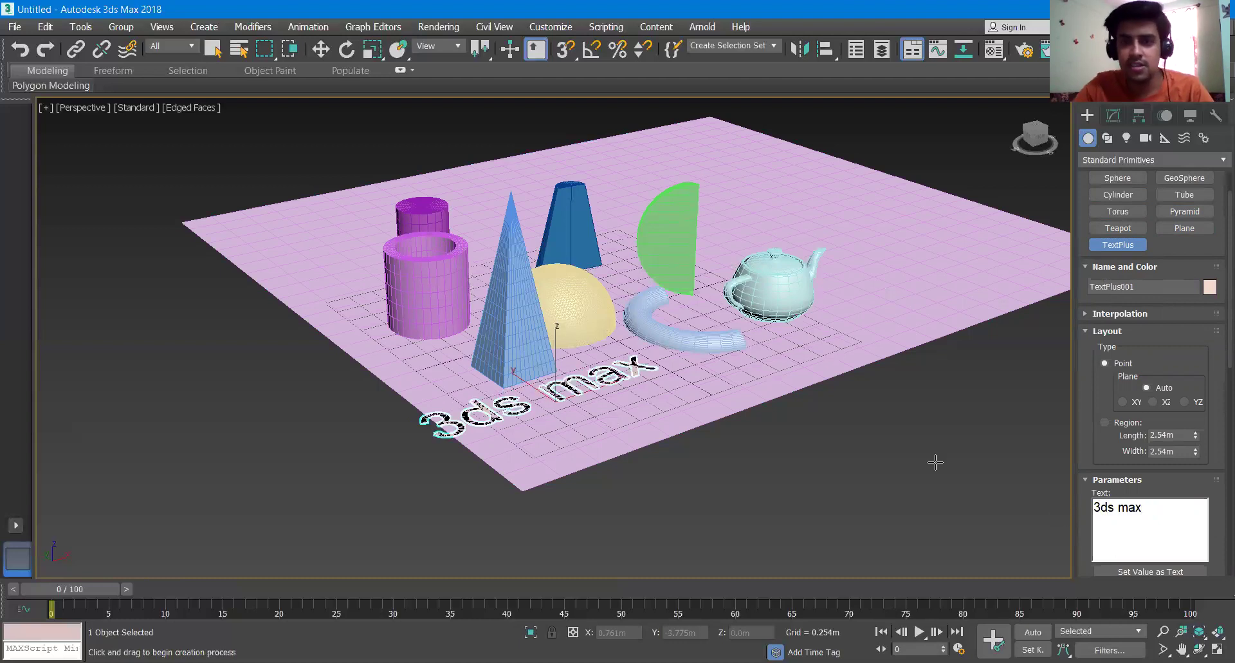
pyautogui.moveTo(877, 334); pyautogui.dragTo(891, 389, button='middle')
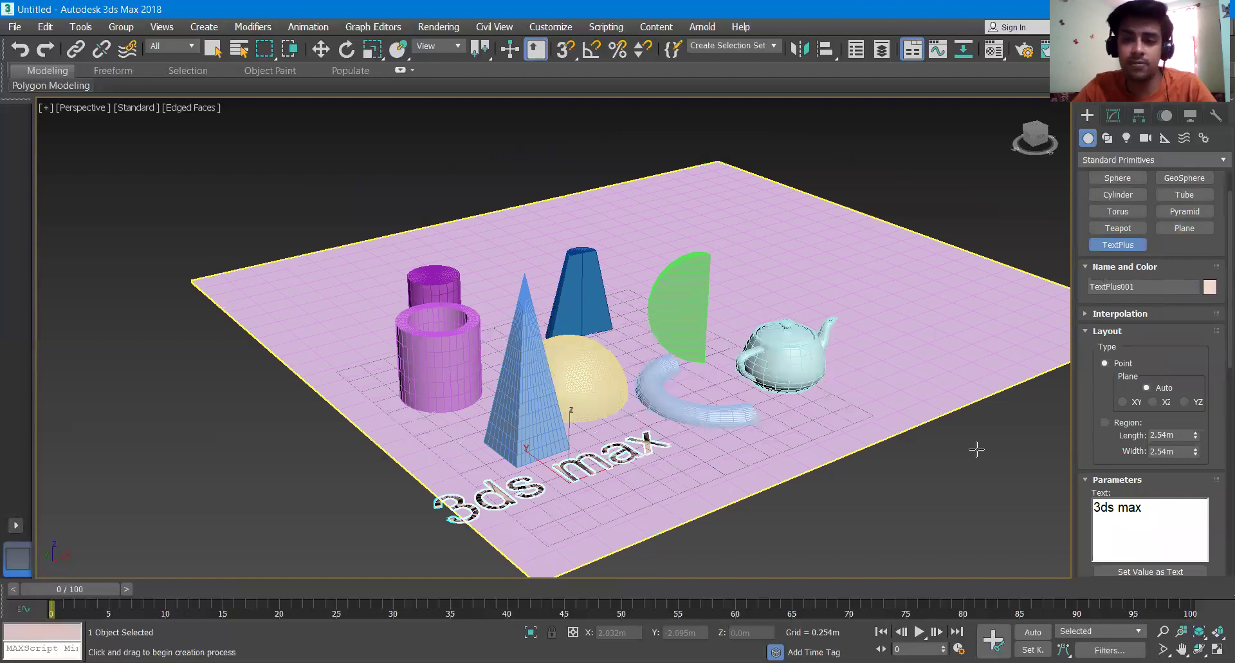
pyautogui.rightClick(976, 449)
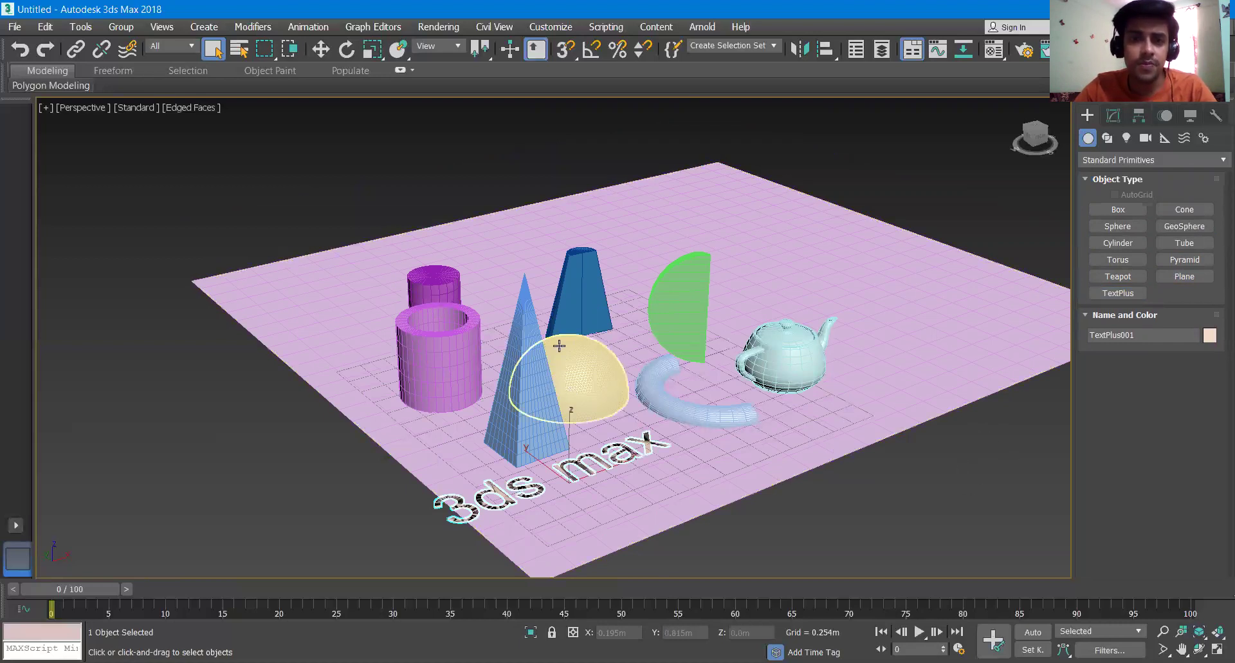
# - Modify the existing pyramid, setting its width segments to 5 and its width to 0.747 m
pyautogui.click(530, 417)
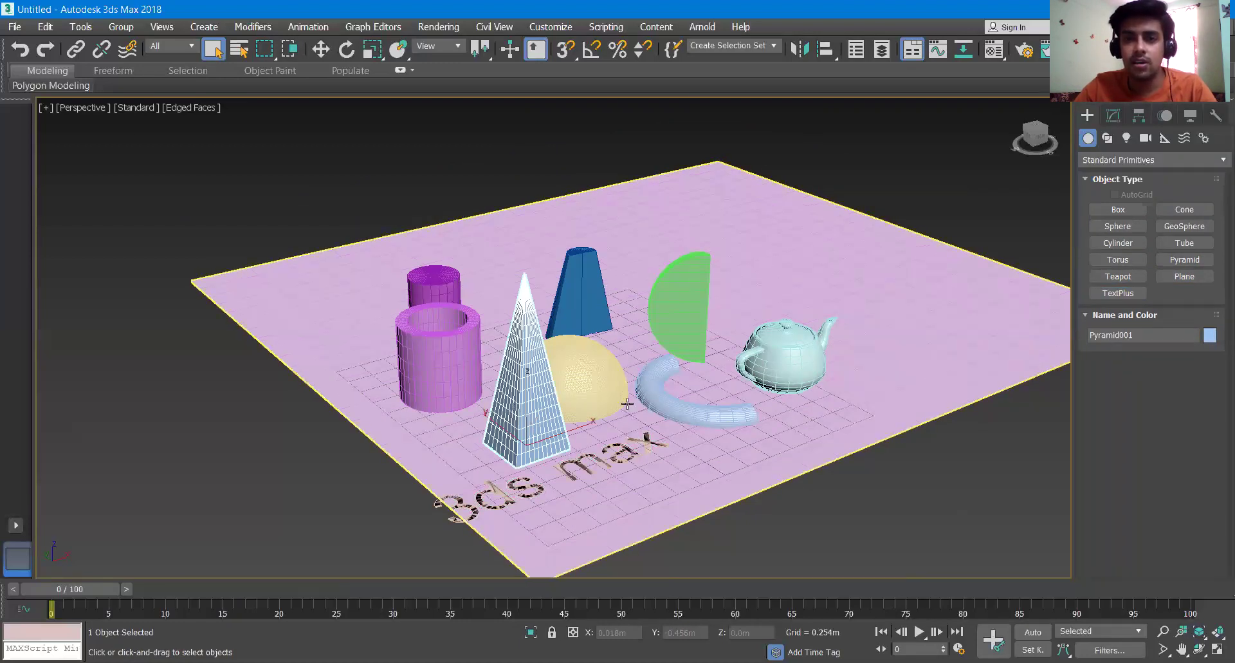
pyautogui.click(1115, 117)
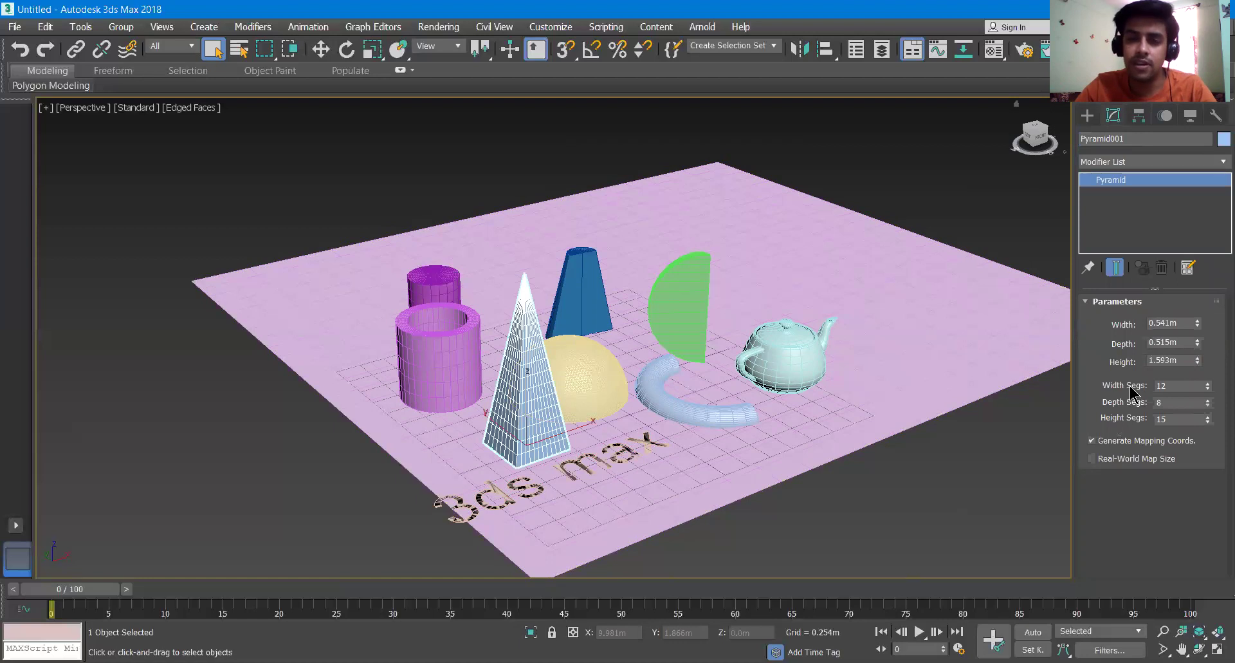
pyautogui.click(1208, 389)
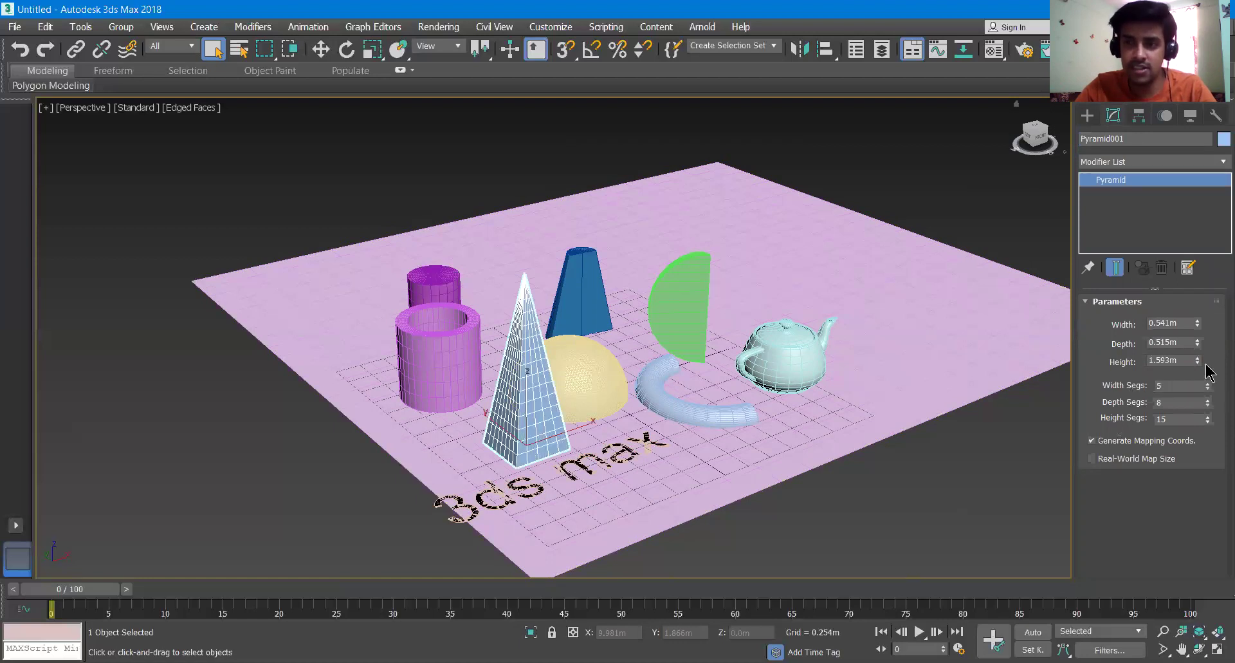
pyautogui.moveTo(1198, 324); pyautogui.dragTo(1198, 302)
pyautogui.rightClick(894, 473)
pyautogui.click(851, 492)
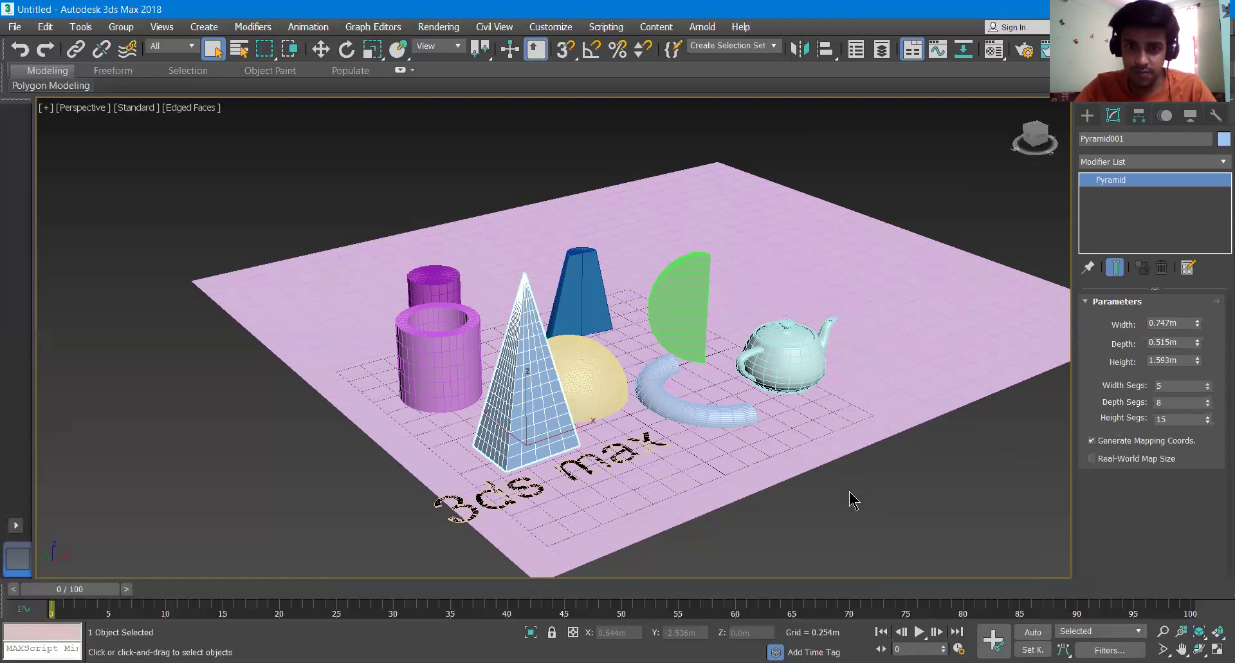
# - Select the sliced green sphere and view its editable parameters
pyautogui.click(923, 483)
pyautogui.click(680, 317)
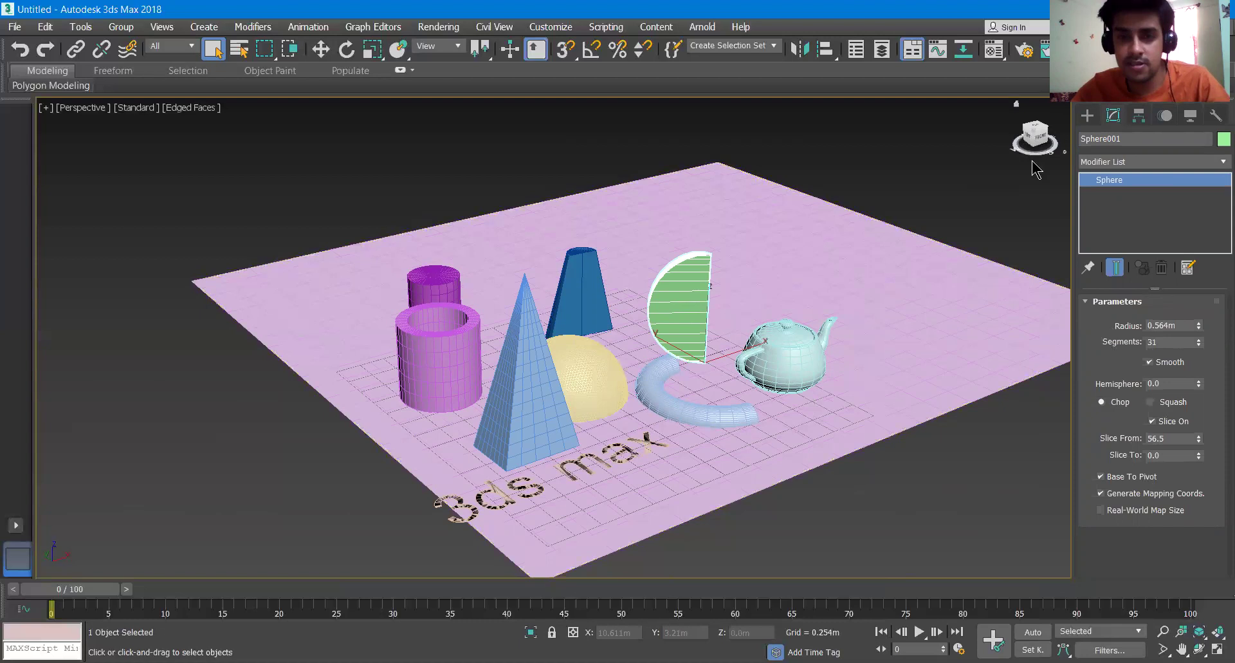
pyautogui.click(1087, 117)
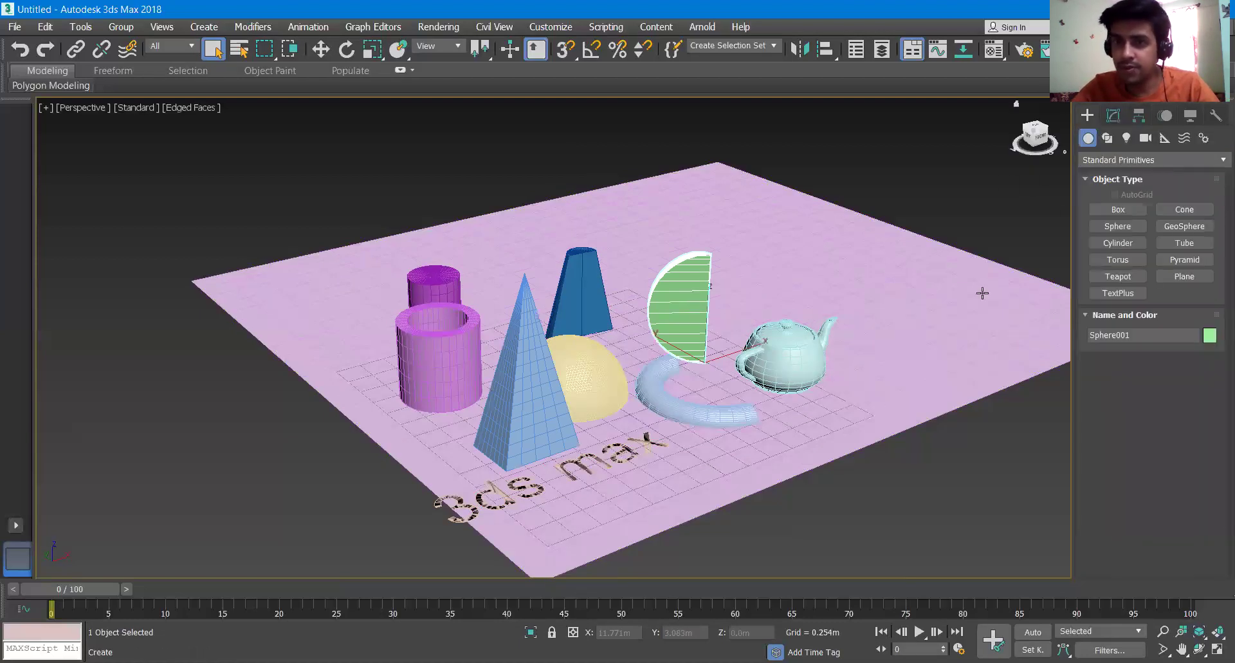
# - With AutoGrid on, create a cylinder about 0.112 m in radius and 0.844 m high projecting from the pyramid's face
pyautogui.scroll(3, 611, 293)
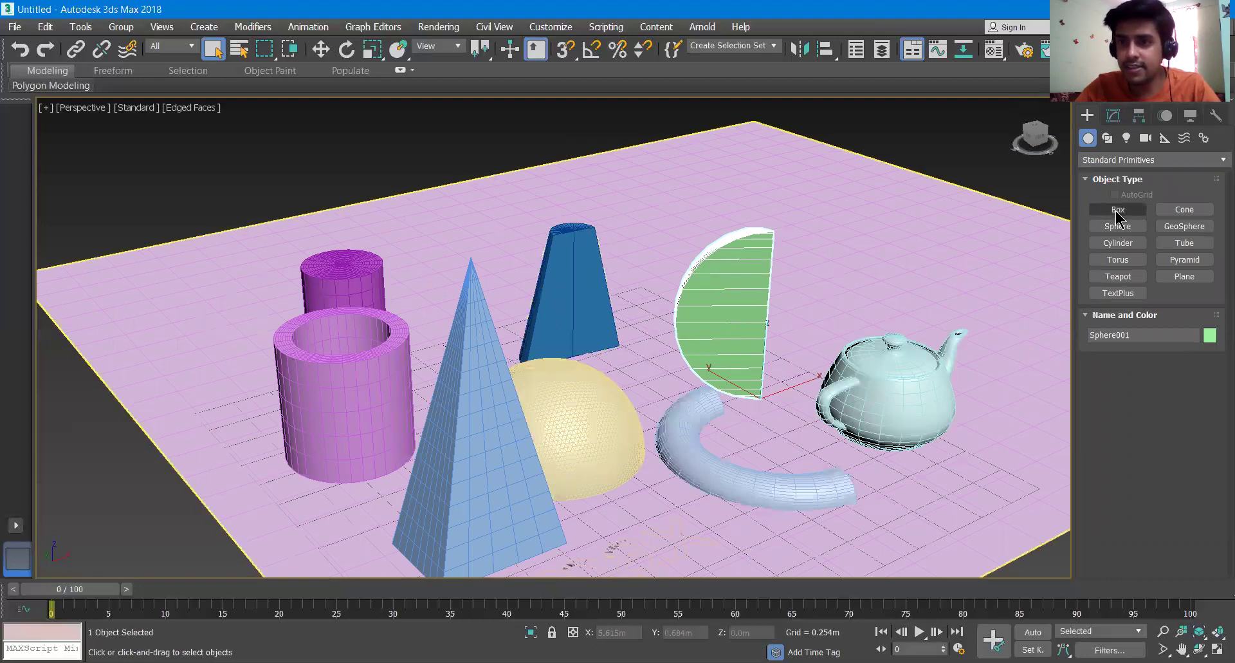
pyautogui.click(1120, 247)
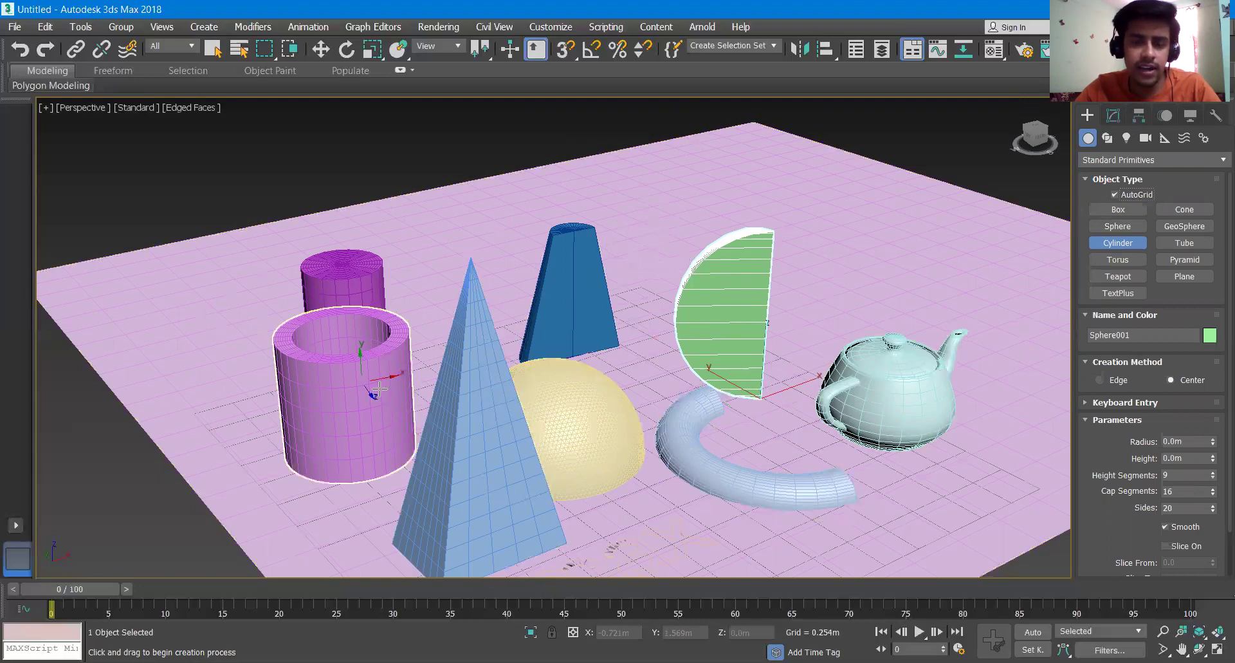
pyautogui.moveTo(566, 436); pyautogui.dragTo(727, 431, button='middle')
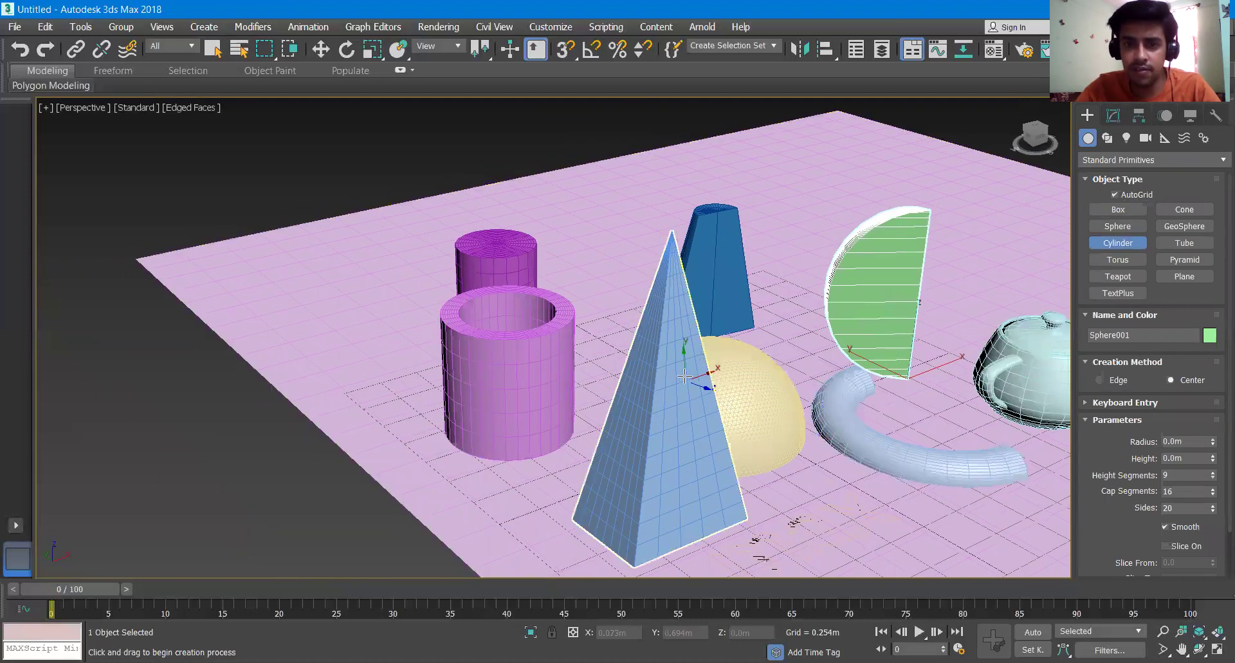
pyautogui.moveTo(680, 348); pyautogui.dragTo(690, 354)
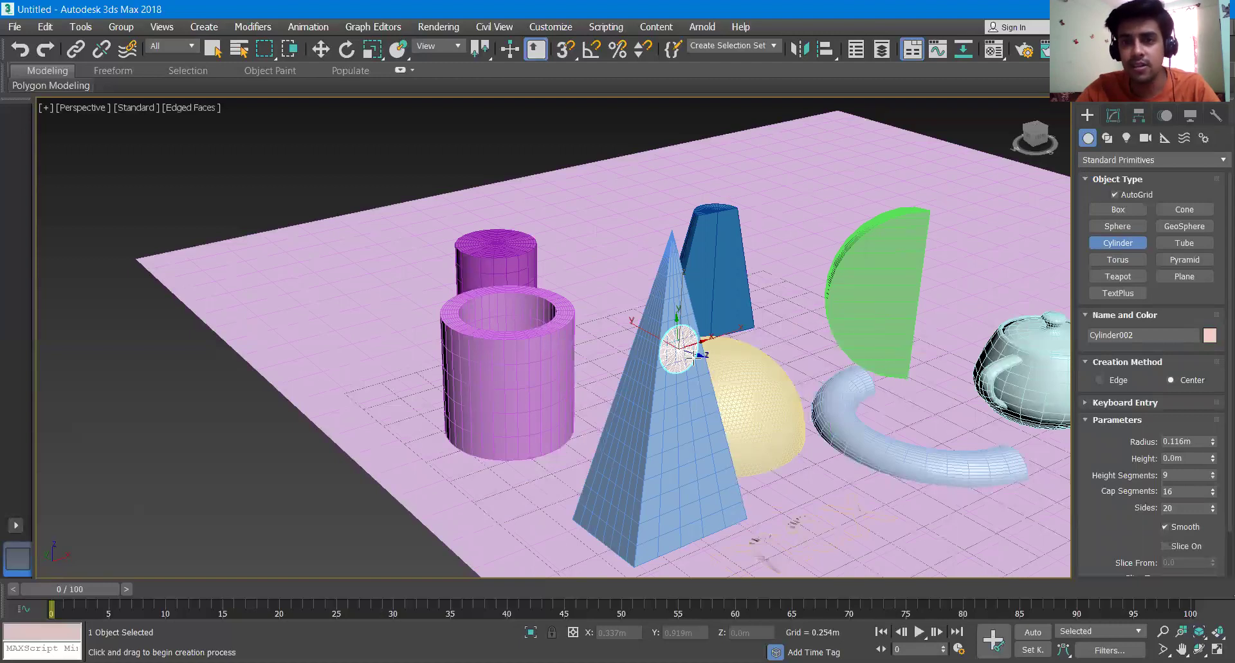
pyautogui.moveTo(688, 355); pyautogui.dragTo(689, 355)
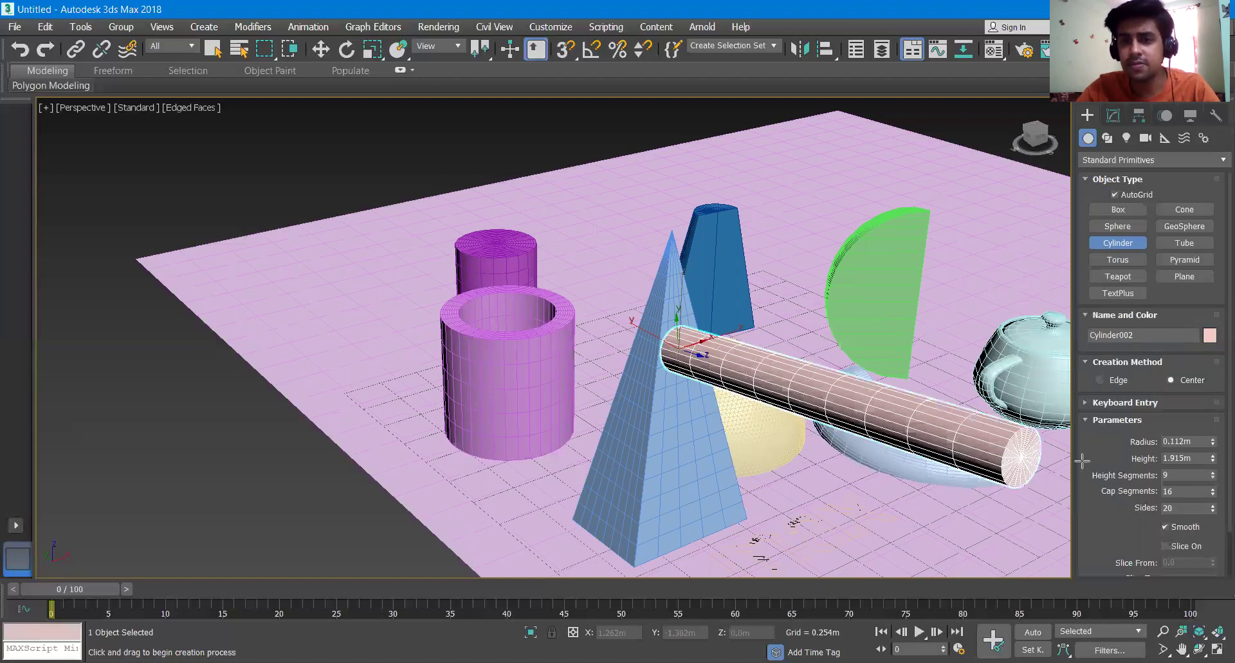
pyautogui.click(849, 408)
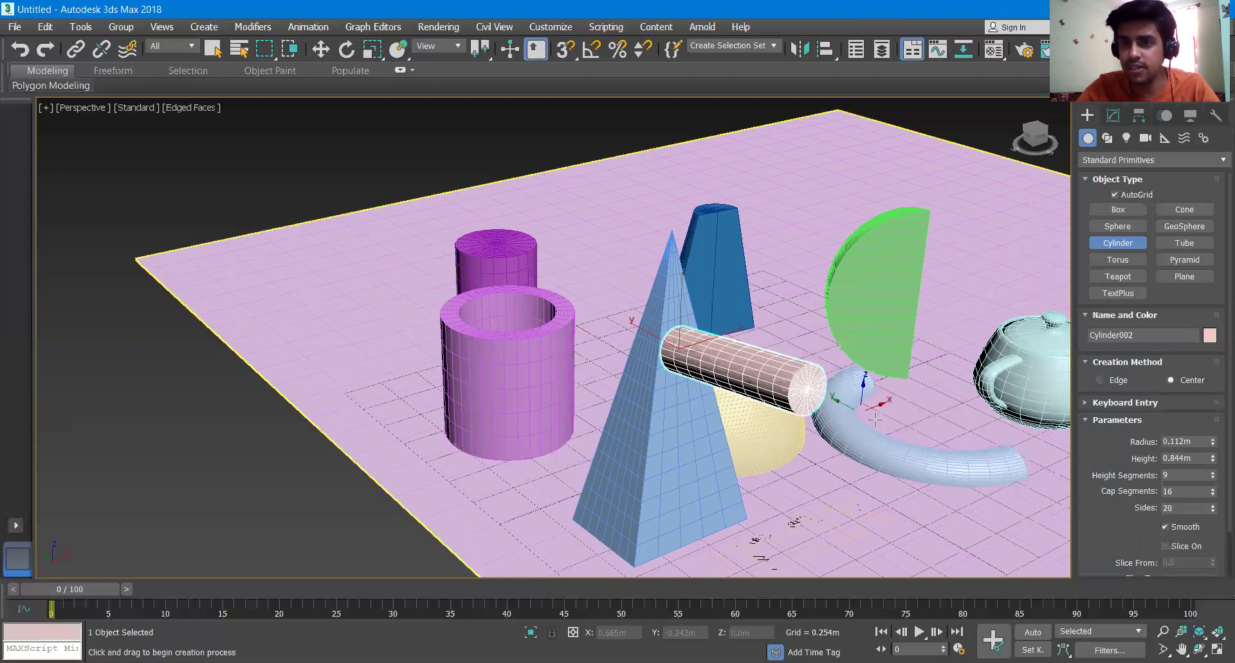
# - With AutoGrid off, create cylinders about 0.268 m in radius and 1.173 m high before the torus, and 0.142 m by 1.213 m behind the tube
pyautogui.click(1115, 194)
pyautogui.moveTo(919, 539)
pyautogui.mouseDown()
pyautogui.moveTo(884, 508)
pyautogui.moveTo(910, 499)
pyautogui.moveTo(913, 517)
pyautogui.mouseUp()
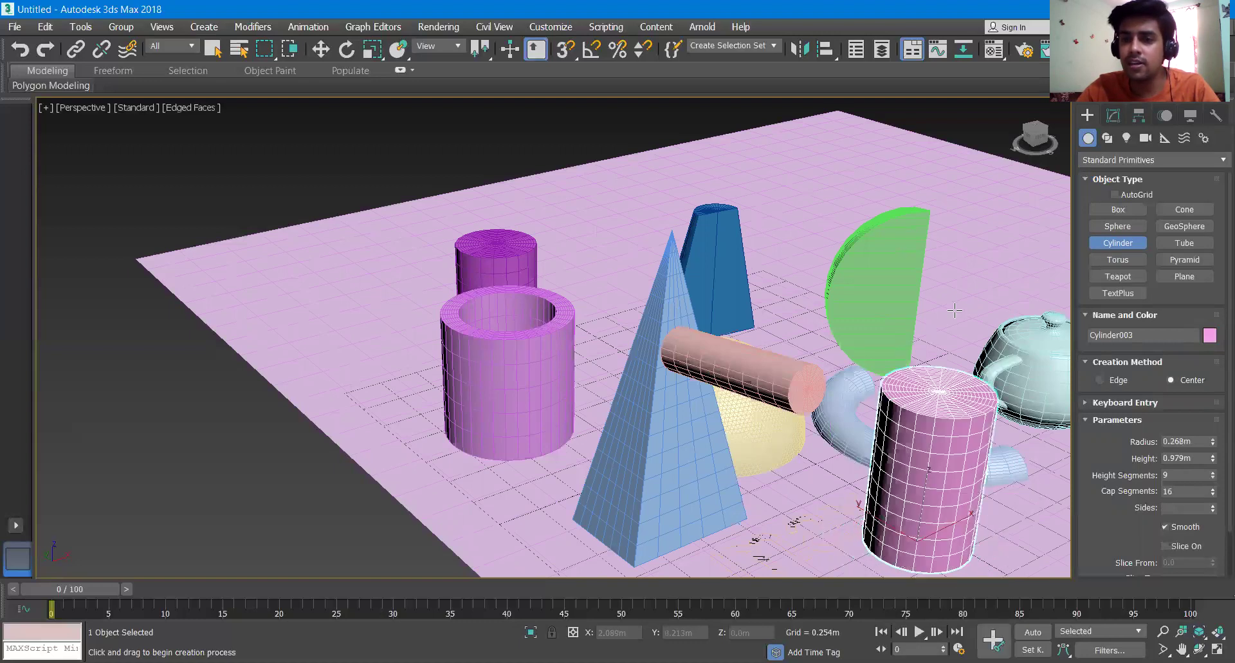
pyautogui.click(959, 293)
pyautogui.moveTo(894, 483); pyautogui.dragTo(890, 445, button='middle')
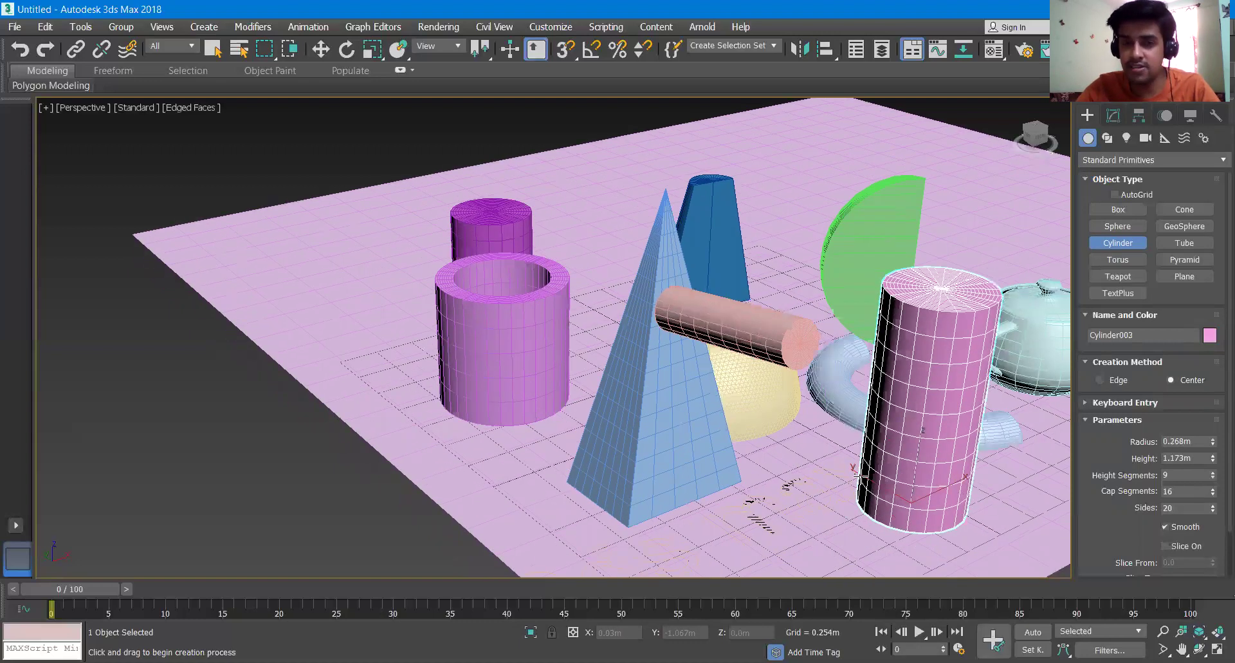
pyautogui.moveTo(507, 330)
pyautogui.mouseDown()
pyautogui.moveTo(567, 337)
pyautogui.moveTo(529, 330)
pyautogui.mouseUp()
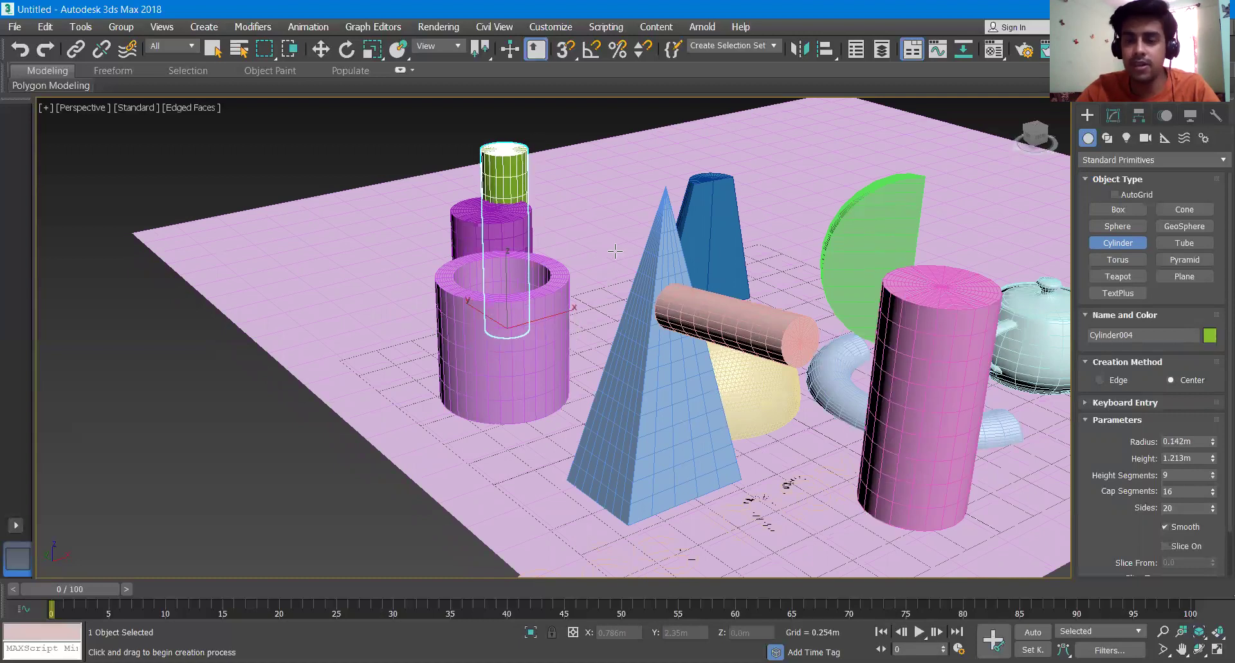
# - Turn AutoGrid back on and create a cylinder about 0.104 m in radius and 0.375 m high on the tube's outer wall
pyautogui.click(1130, 197)
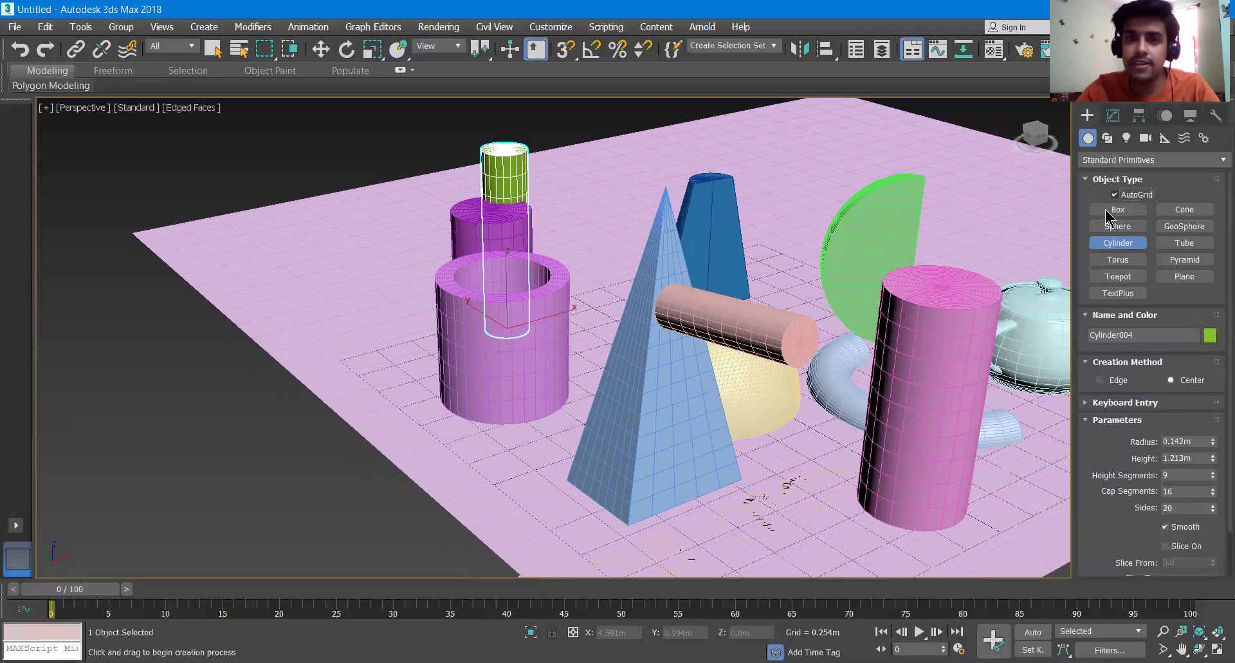
pyautogui.moveTo(542, 326); pyautogui.dragTo(550, 330)
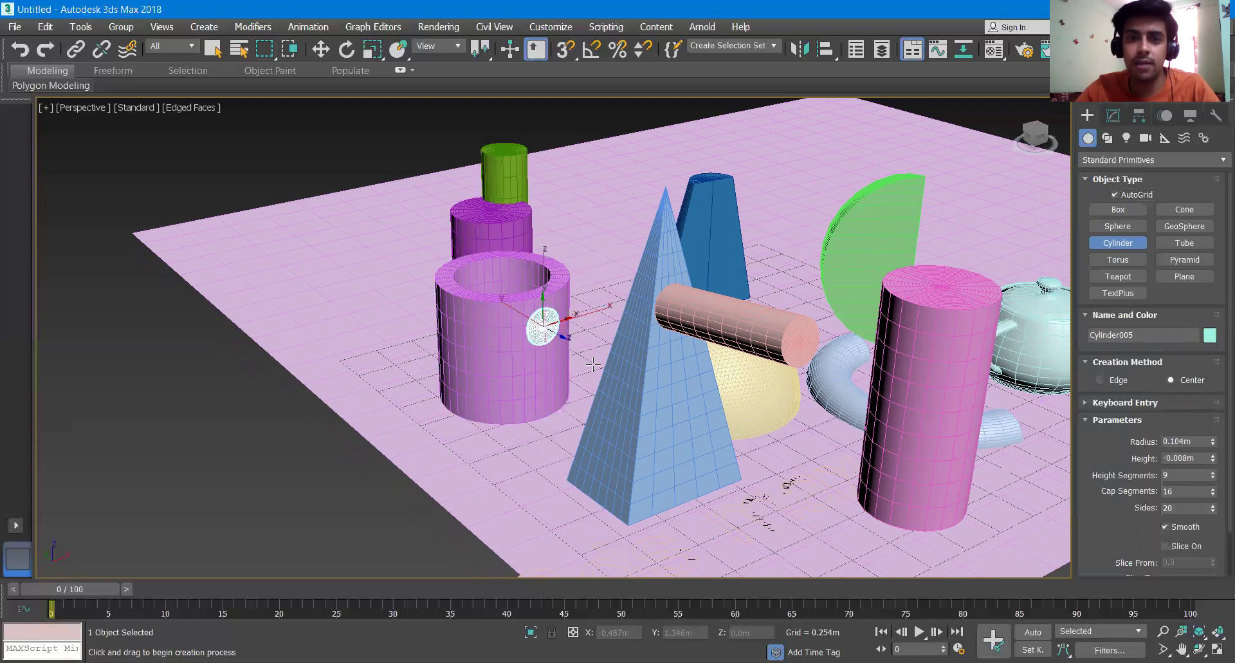
pyautogui.click(611, 371)
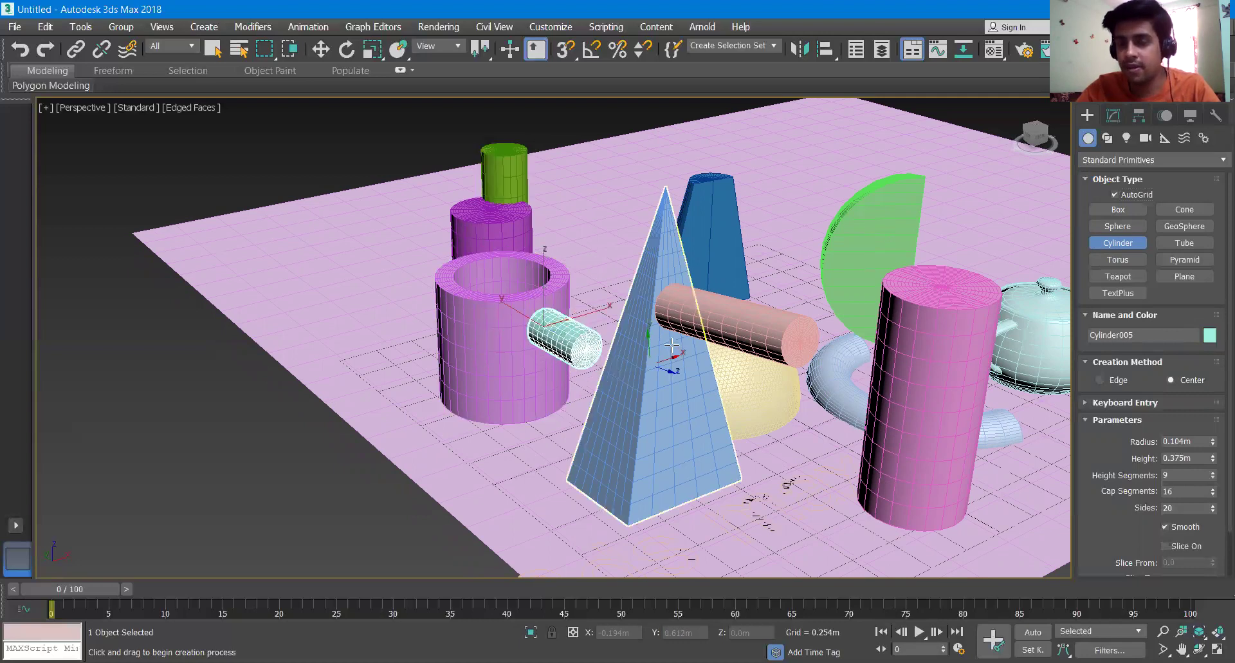
# - Create a pyramid about 0.246 m wide, 0.096 m deep and 0.81 m high on the tube's outer wall, opposite the small cylinder
pyautogui.click(1184, 259)
pyautogui.moveTo(453, 322); pyautogui.dragTo(481, 318)
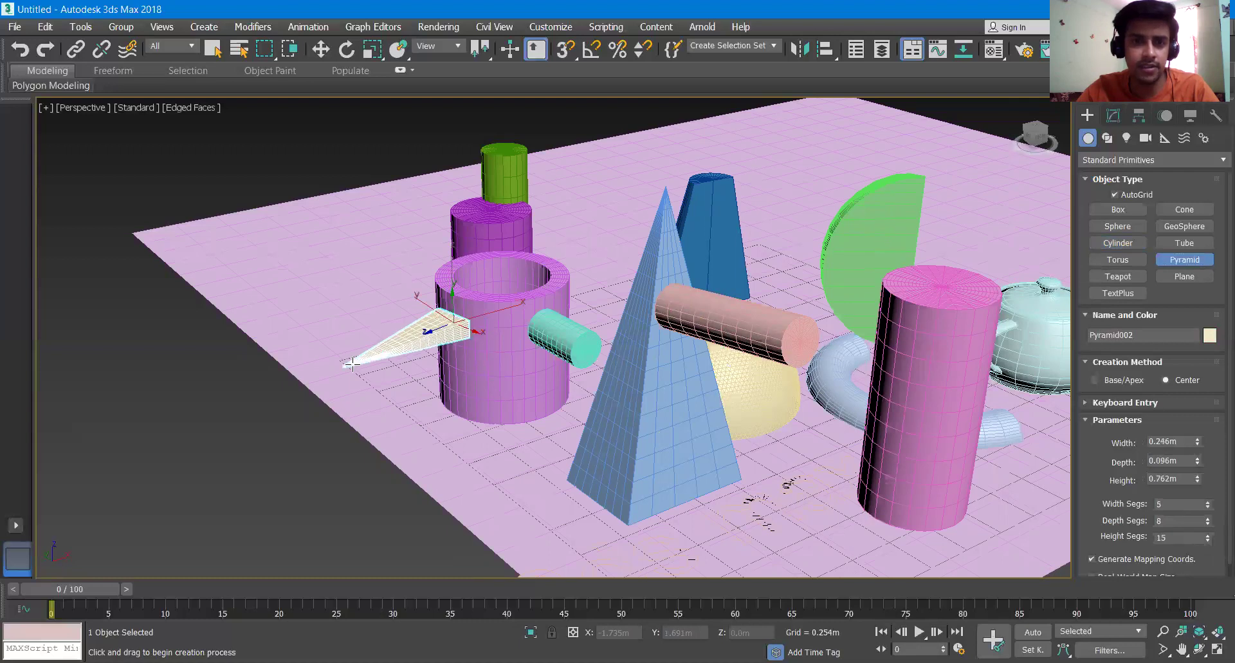
pyautogui.click(343, 367)
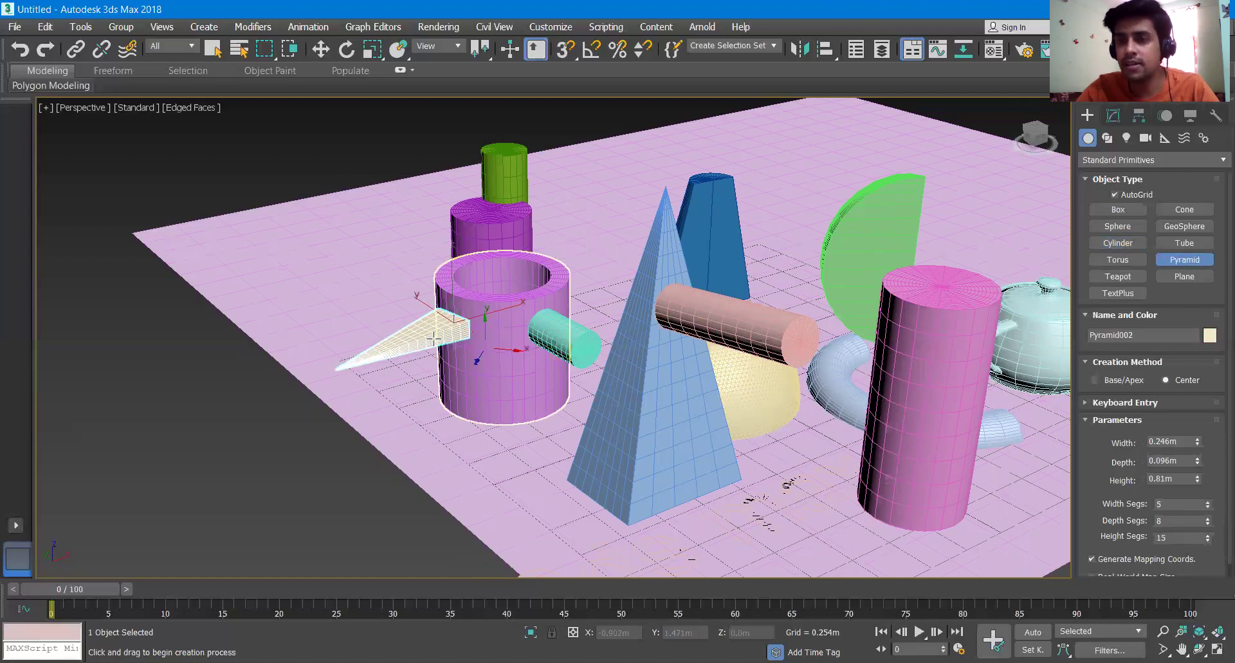
pyautogui.scroll(-3, 578, 352)
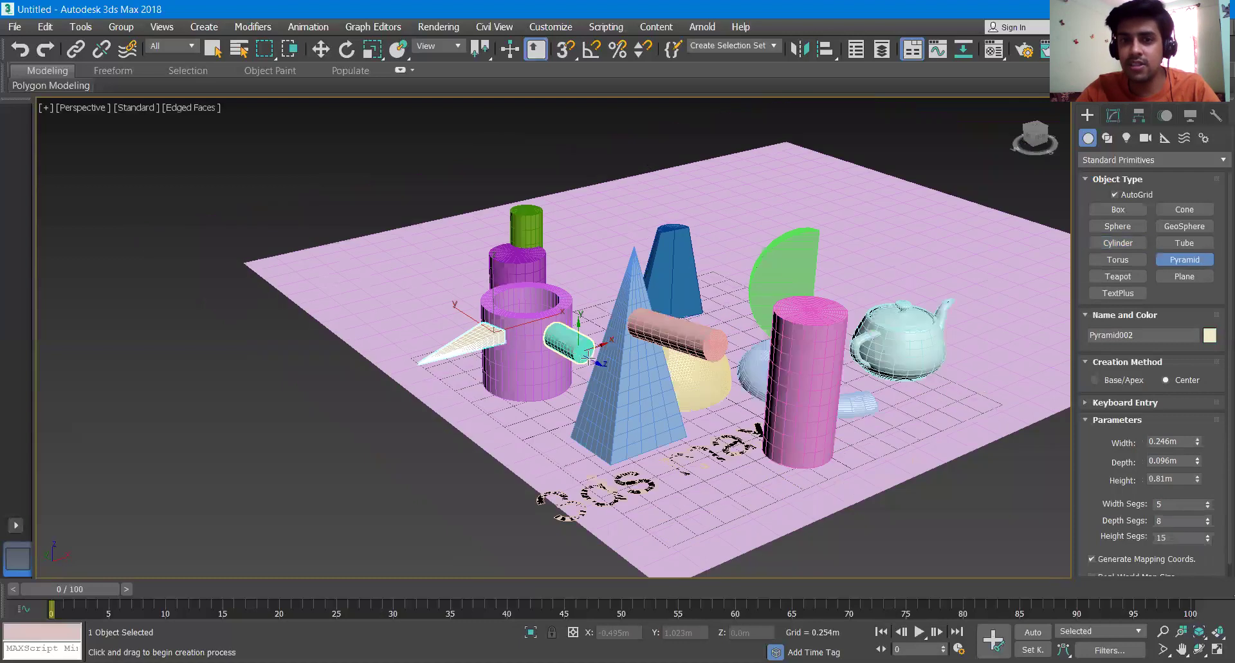